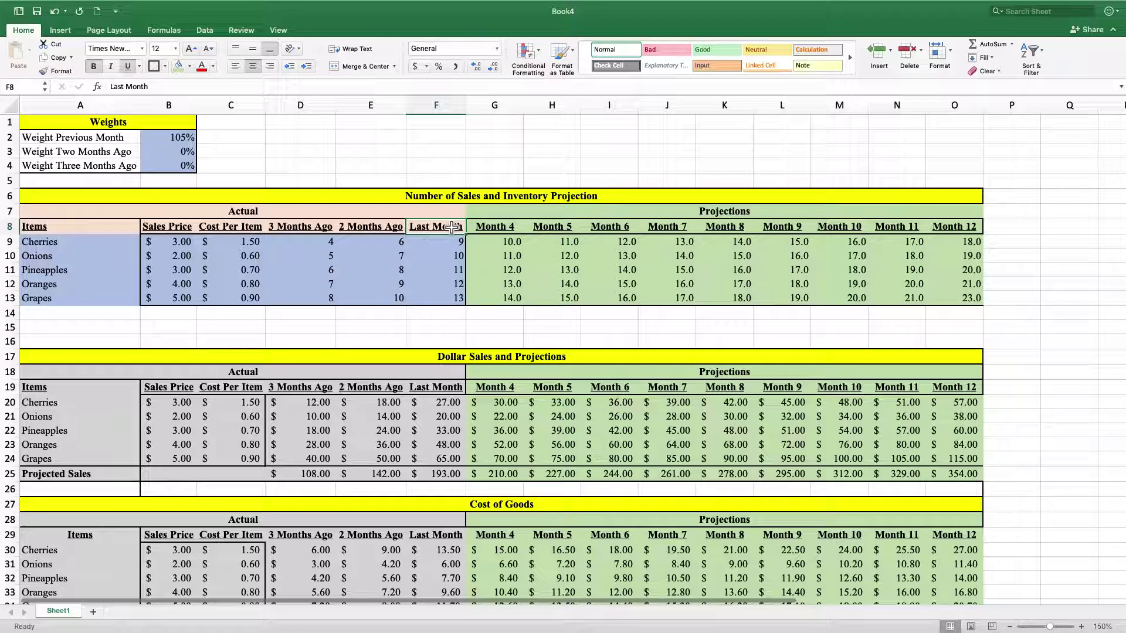
# Step: Examine the Month 4 unit projection formulas for Cherries and Onions against their Last Month sales figures
pyautogui.click(482, 245)
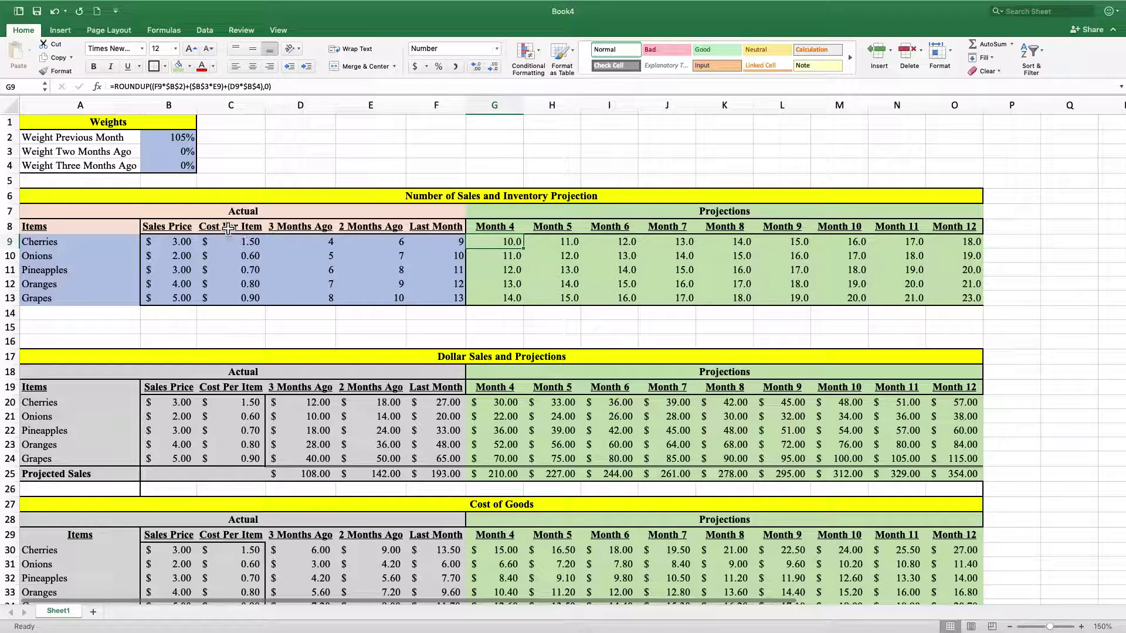
pyautogui.click(289, 167)
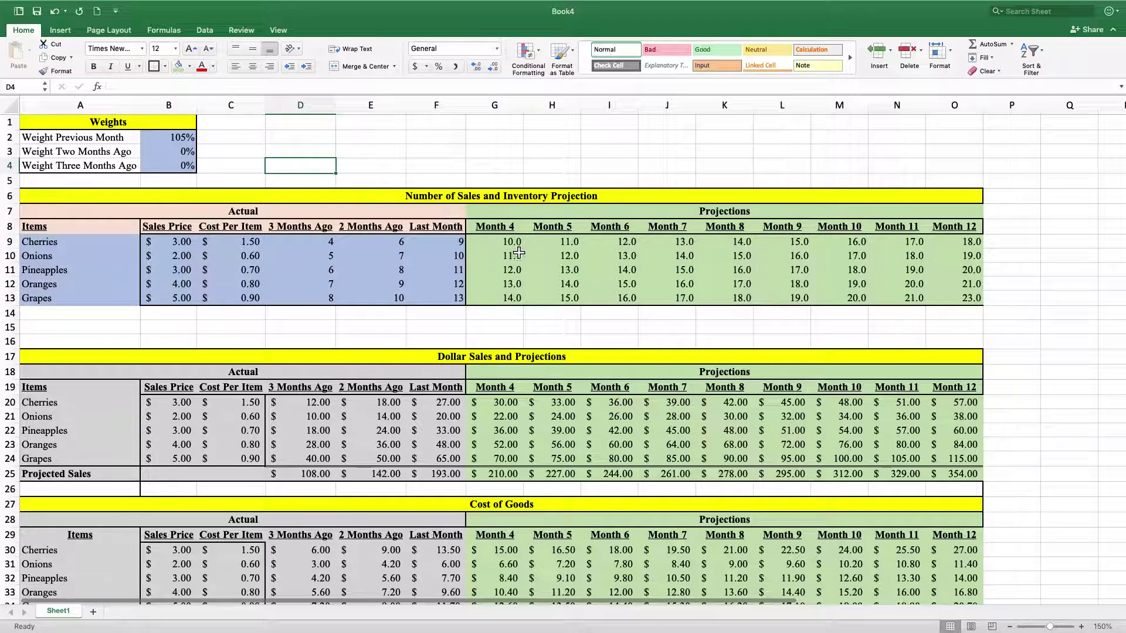
pyautogui.click(503, 247)
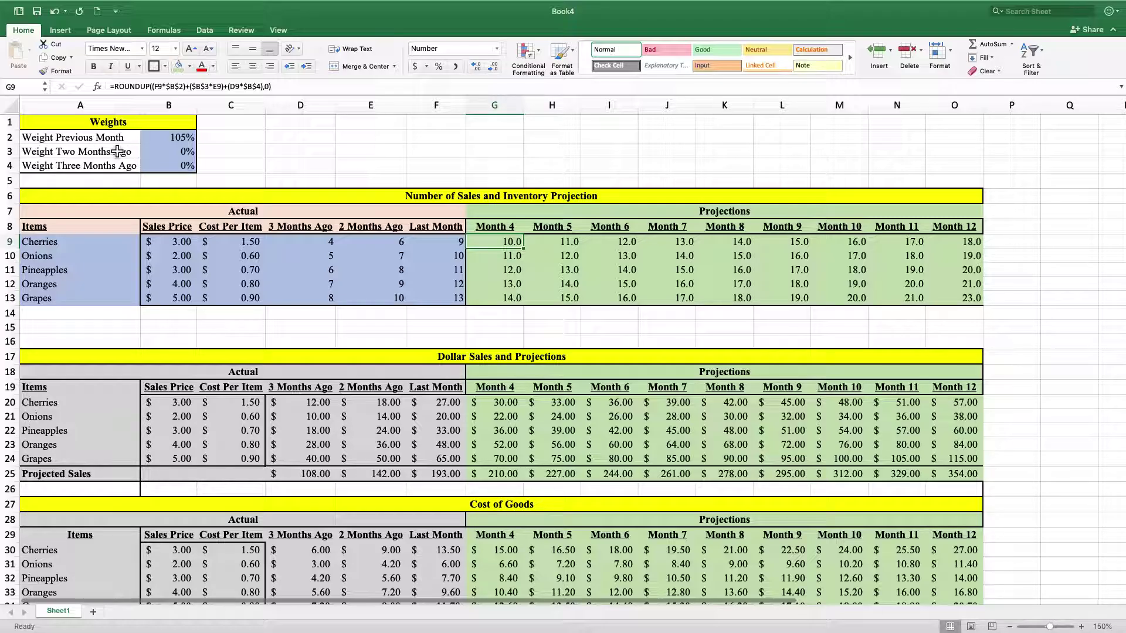
pyautogui.click(449, 246)
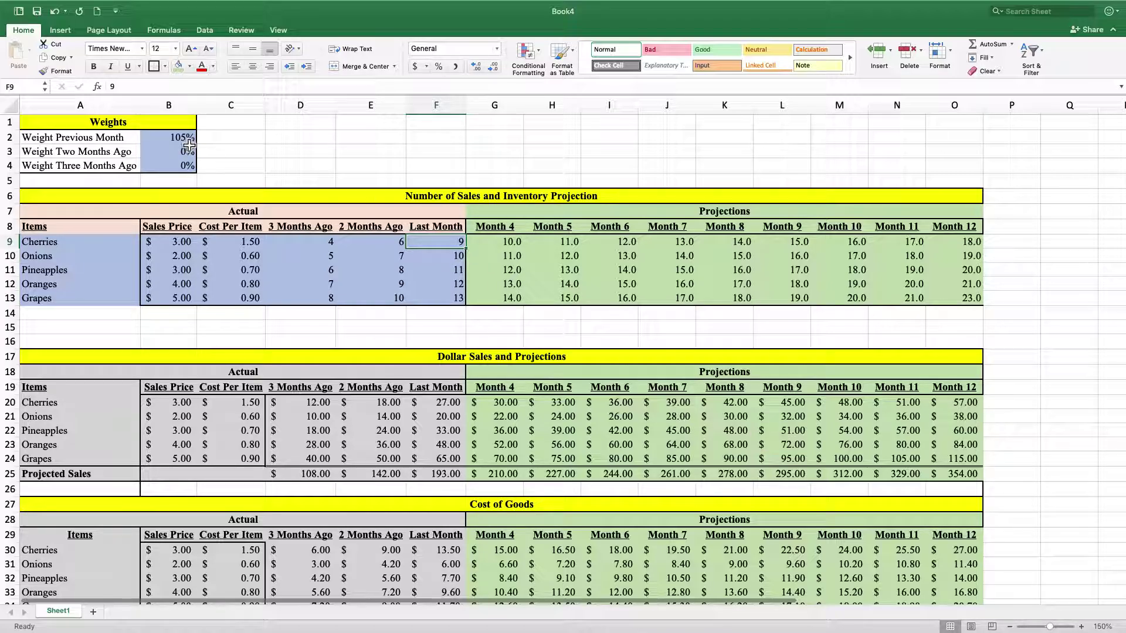
pyautogui.click(508, 243)
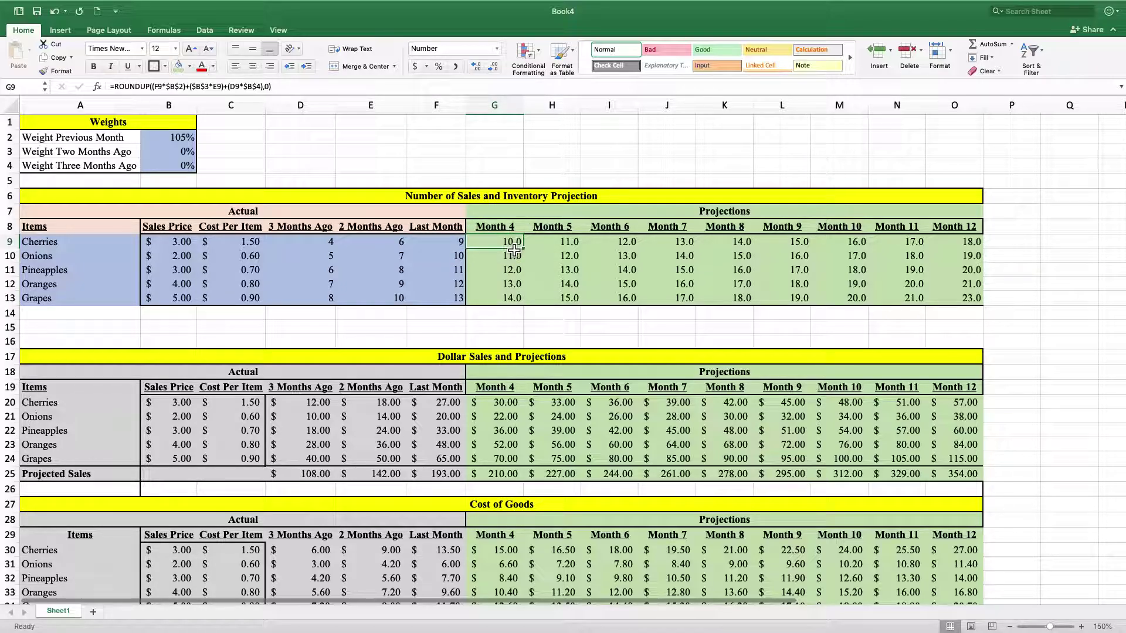
pyautogui.click(440, 242)
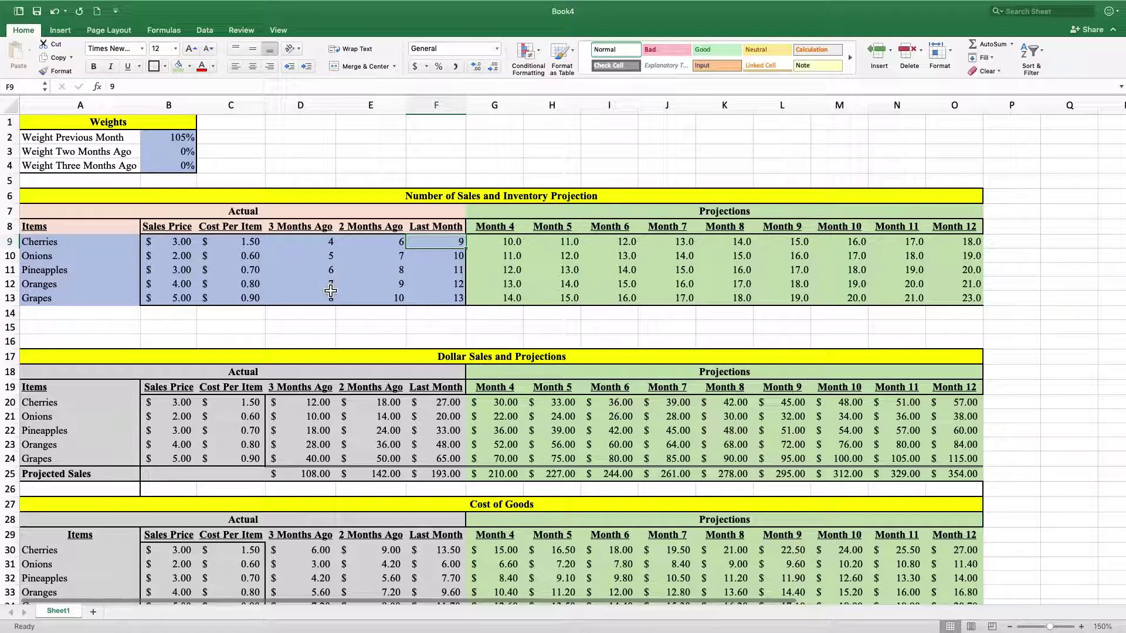
pyautogui.click(517, 242)
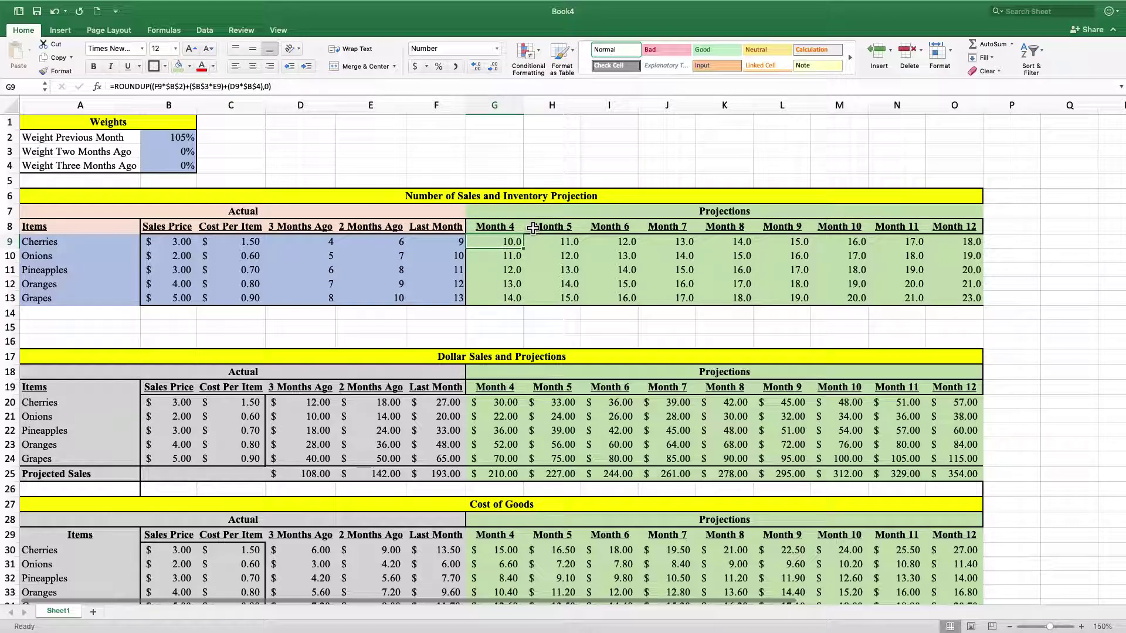
pyautogui.click(518, 255)
pyautogui.click(434, 258)
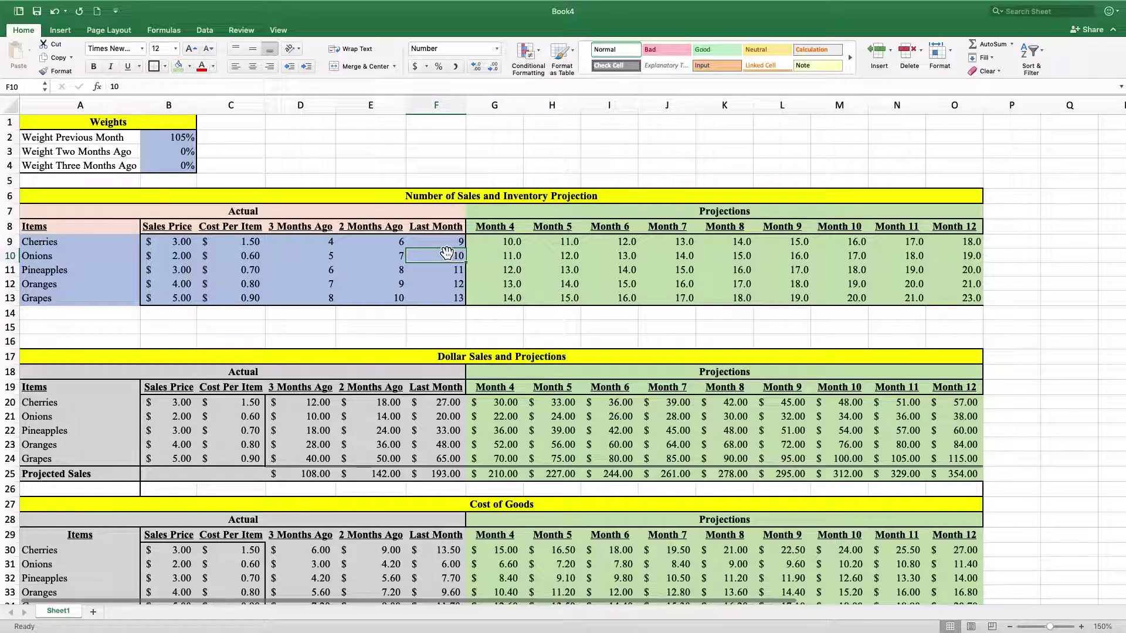
pyautogui.click(451, 242)
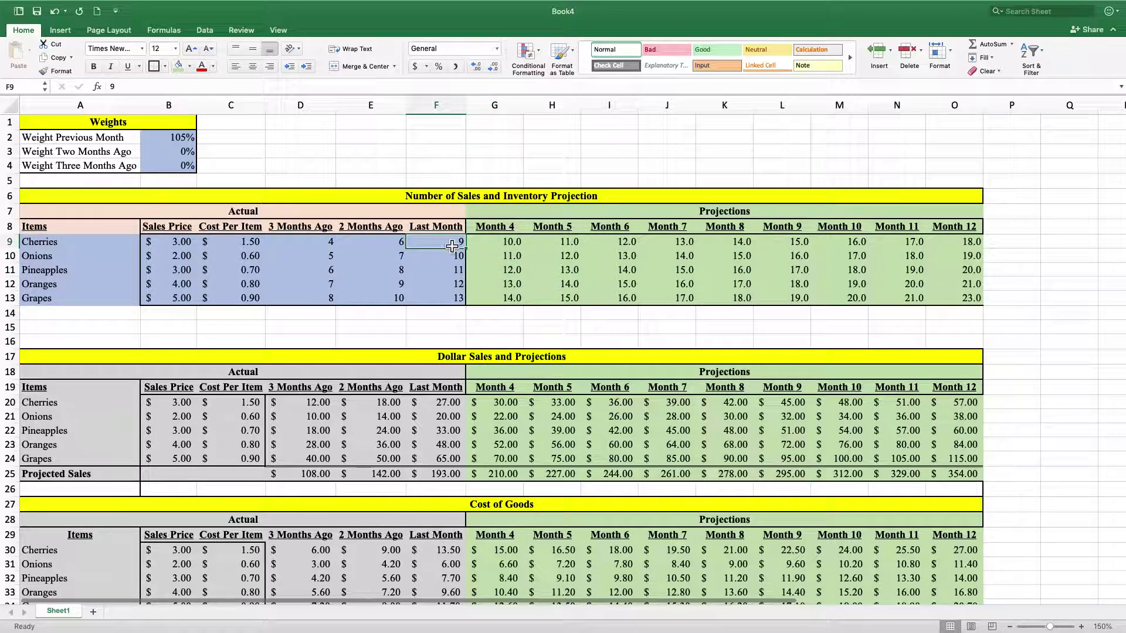
# Step: Set the weights to 80% for the previous month, 10% for two months ago and 10% for three months ago
pyautogui.click(176, 138)
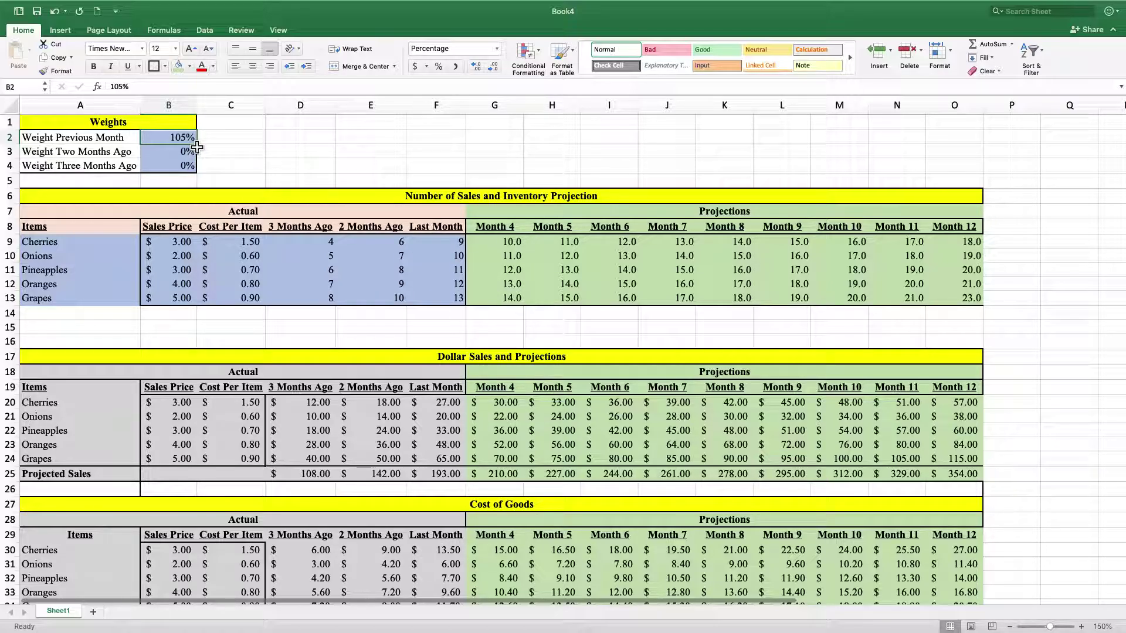
pyautogui.write('80')
pyautogui.press('Return')
pyautogui.write('10')
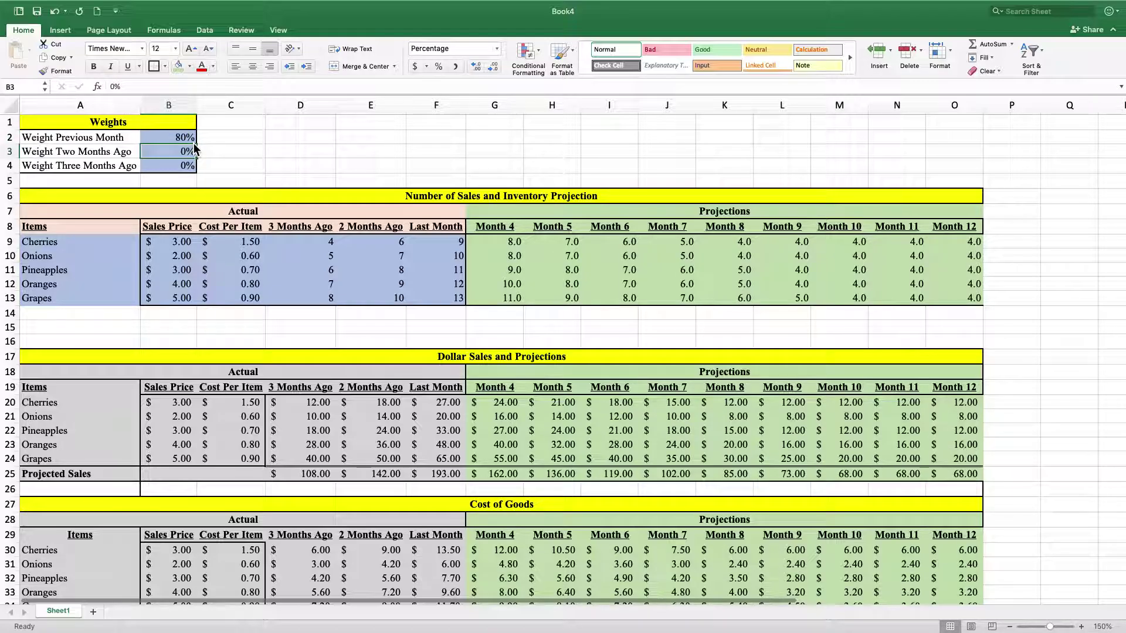
pyautogui.press('Return')
pyautogui.write('10')
pyautogui.press('Return')
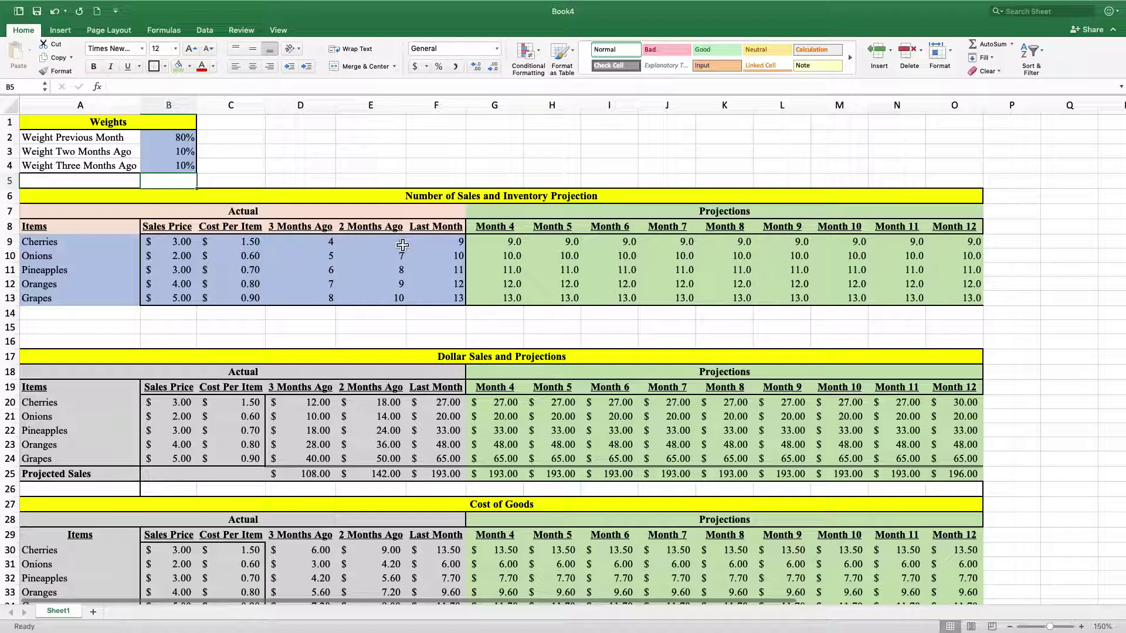
# Step: Review the Cherries sales for the three actual months and the Month 4 projection formula based on them
pyautogui.click(445, 245)
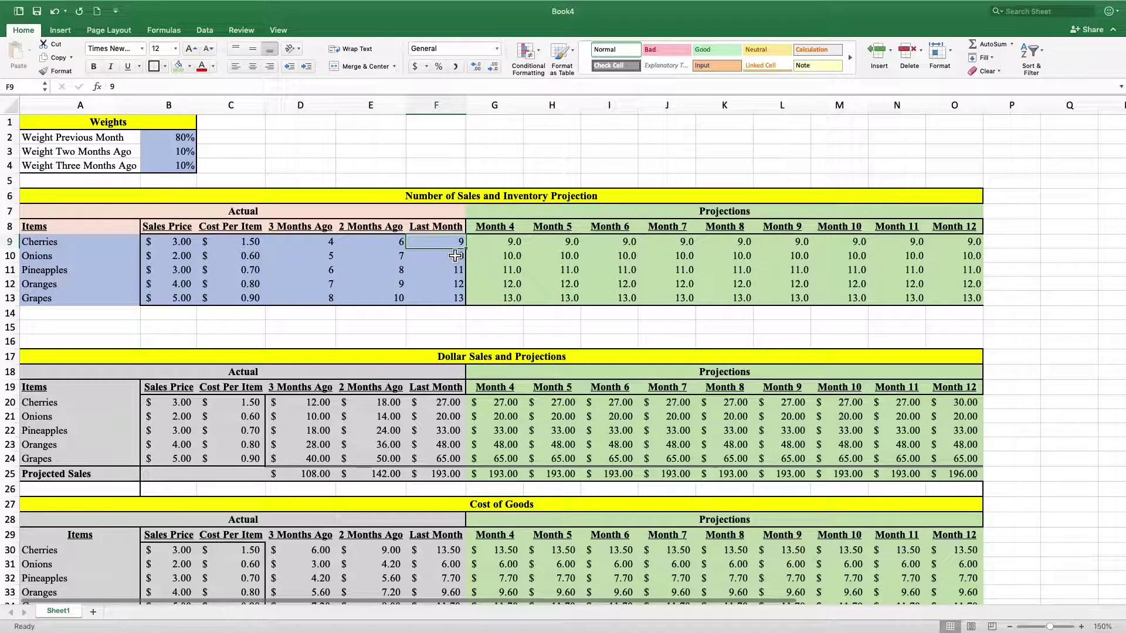
pyautogui.click(380, 247)
pyautogui.click(327, 248)
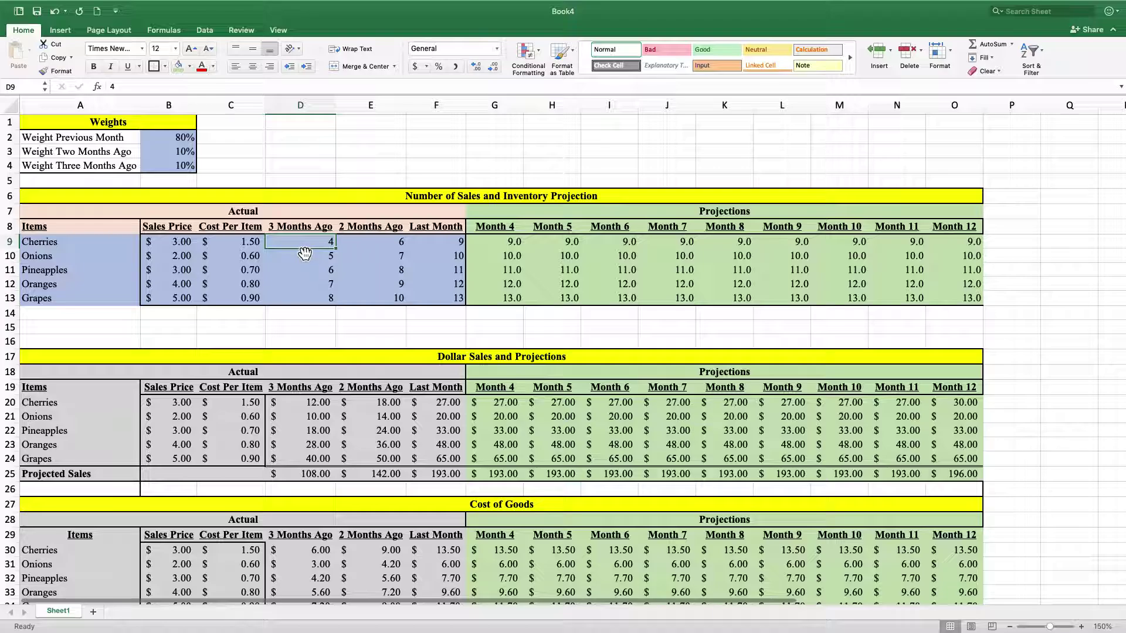
pyautogui.click(512, 245)
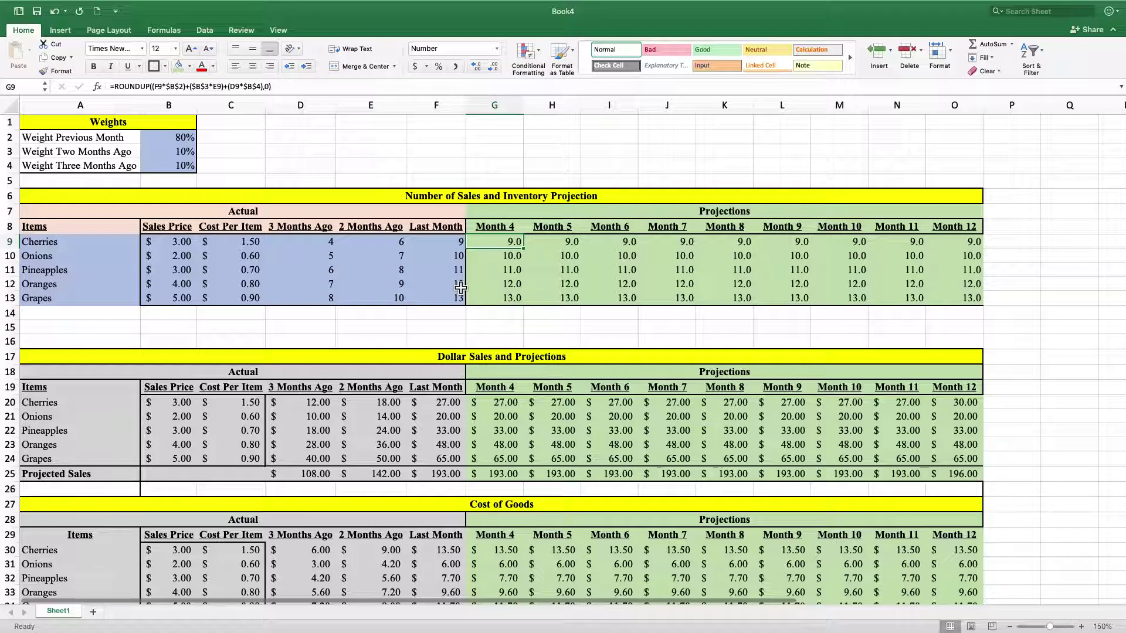
# Step: Set the weights to 110% for the previous month and 0% for both two and three months ago
pyautogui.click(182, 169)
pyautogui.write('0')
pyautogui.press('Up')
pyautogui.write('0')
pyautogui.press('Up')
pyautogui.write('110')
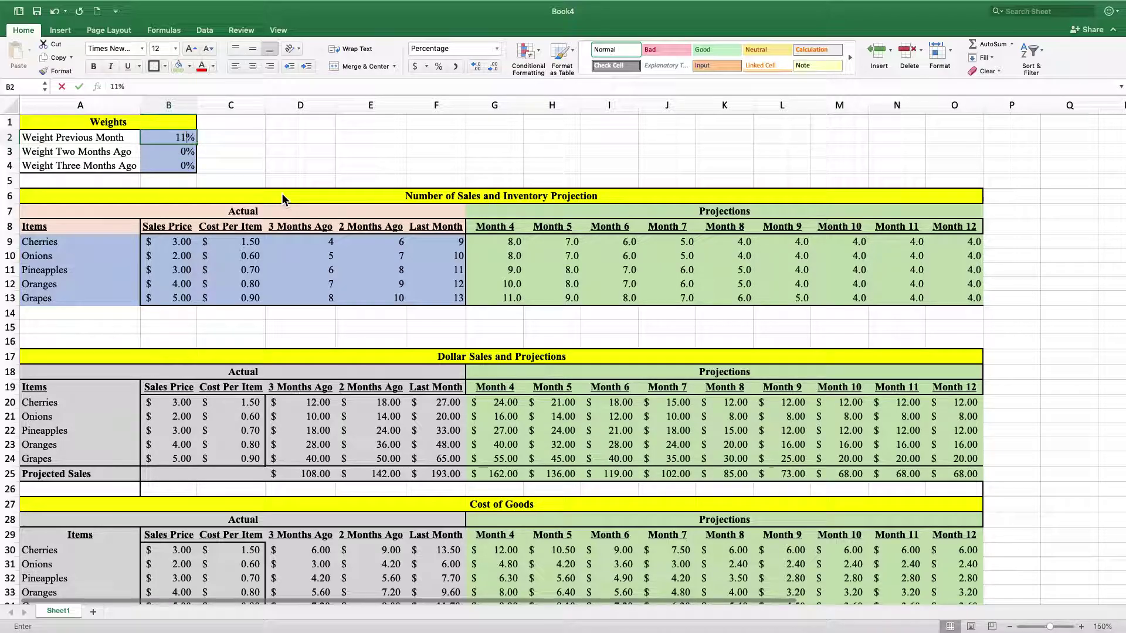
pyautogui.press('Return')
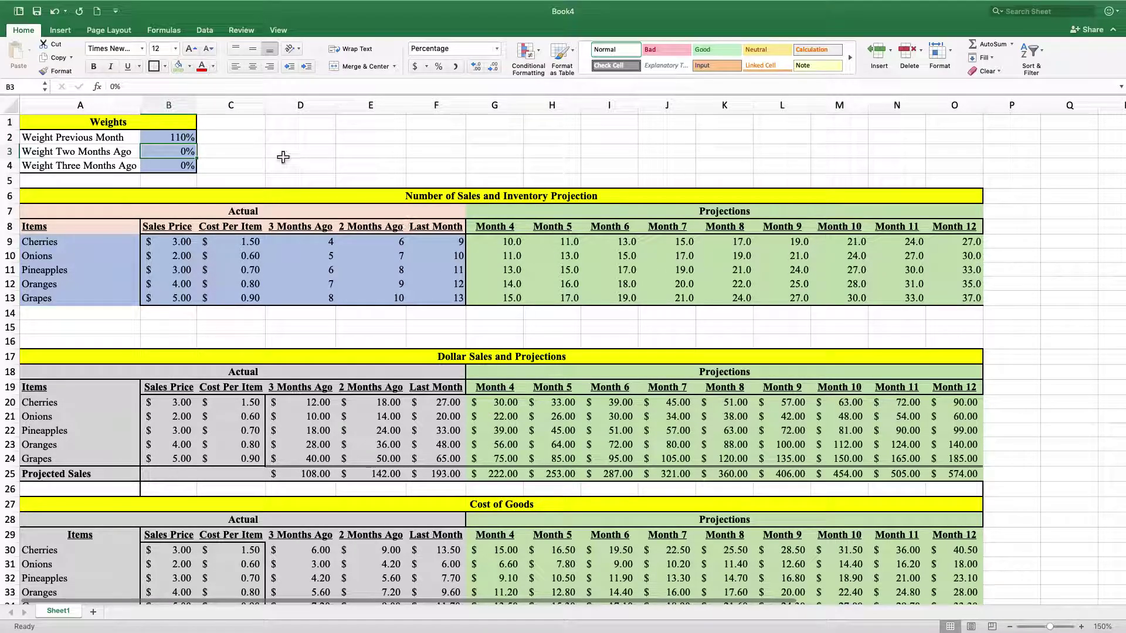
# Step: Review the previous-month weight and the unit projections from Cherries in Month 4 through Grapes in Month 12
pyautogui.click(181, 139)
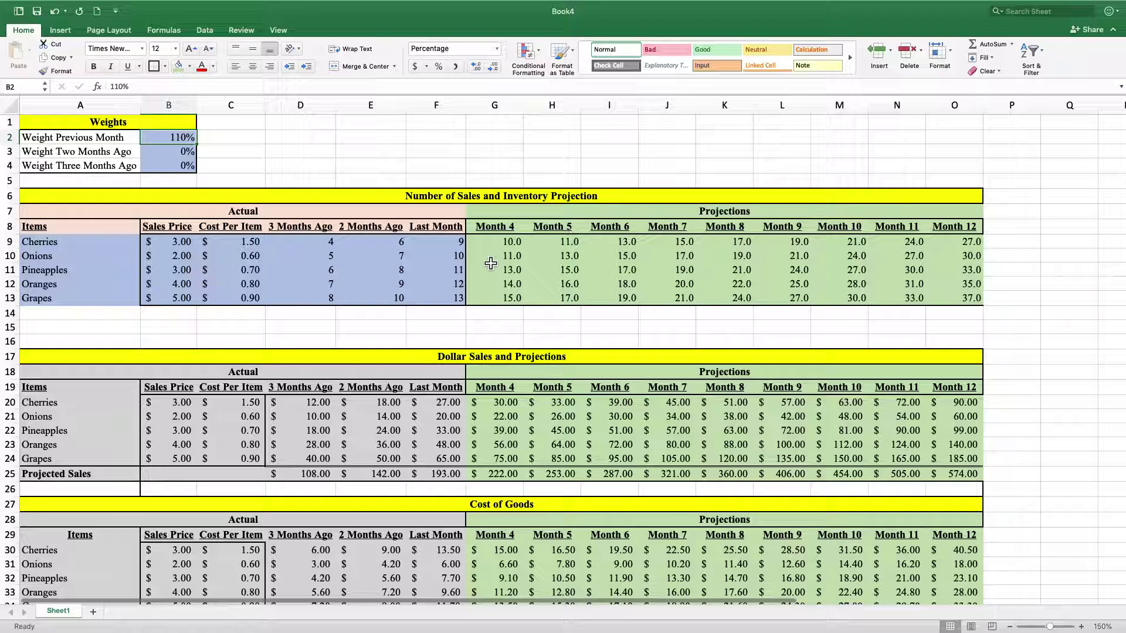
pyautogui.click(508, 245)
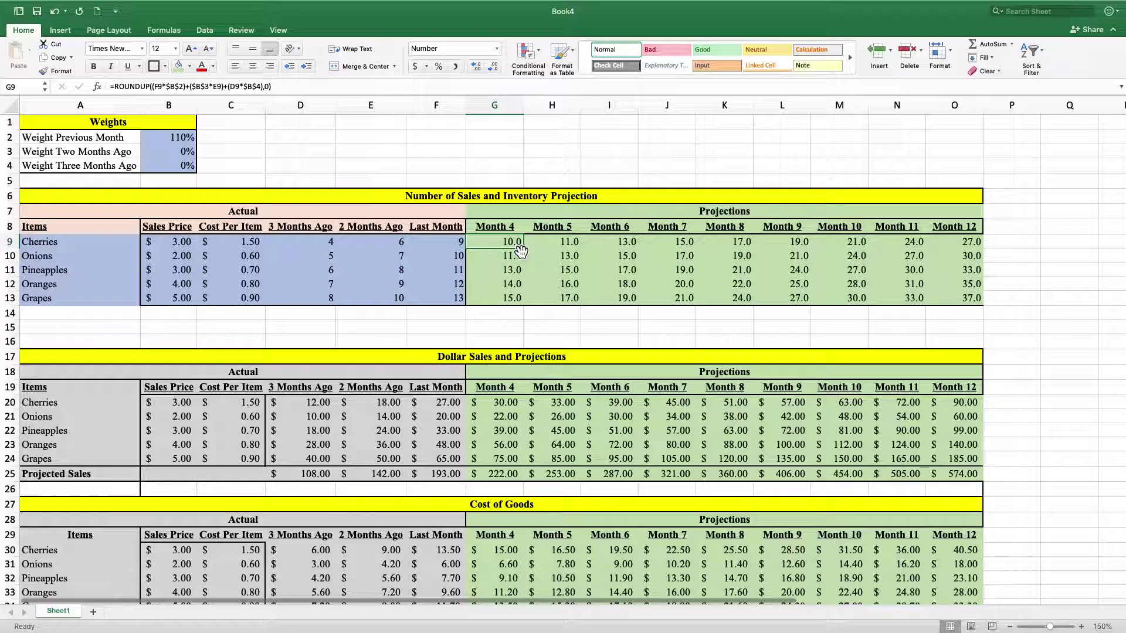
pyautogui.click(733, 270)
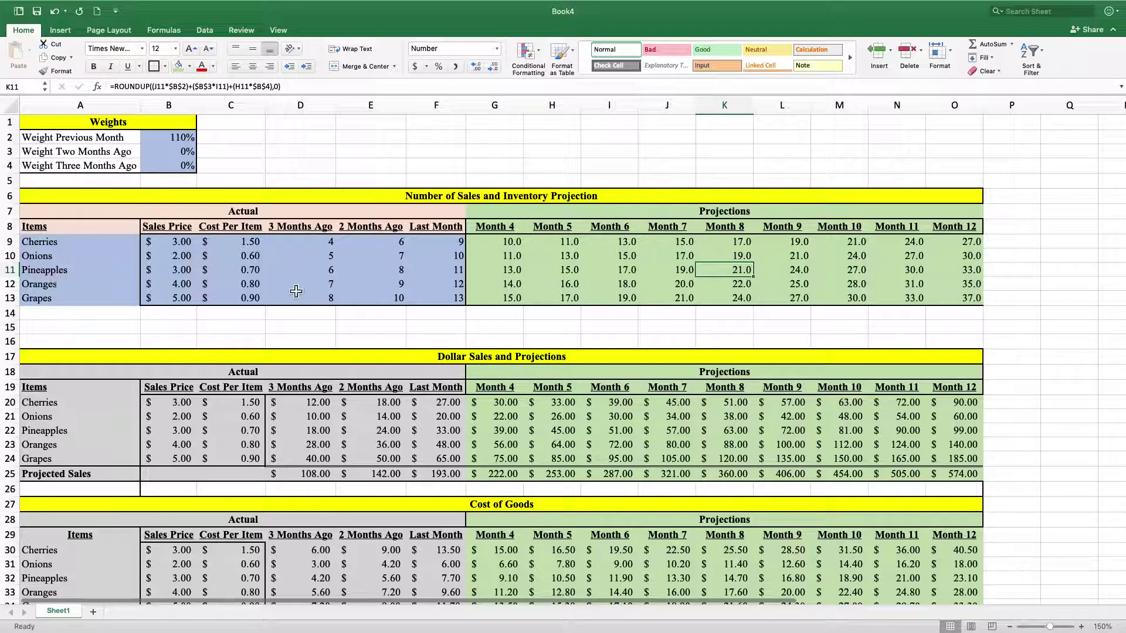
pyautogui.click(964, 298)
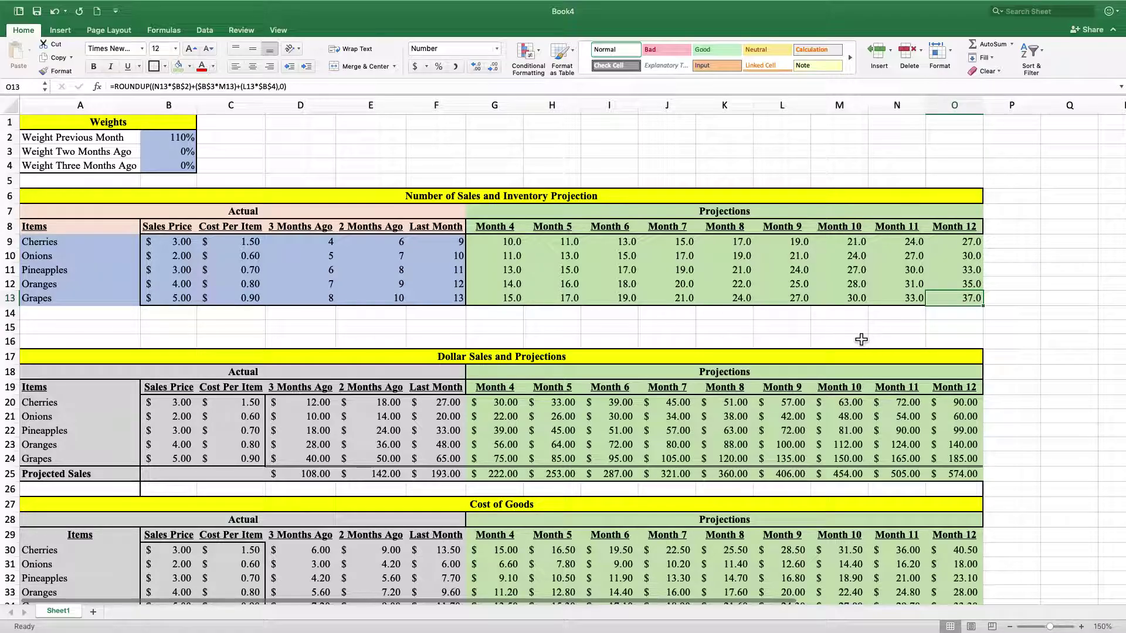
pyautogui.click(994, 359)
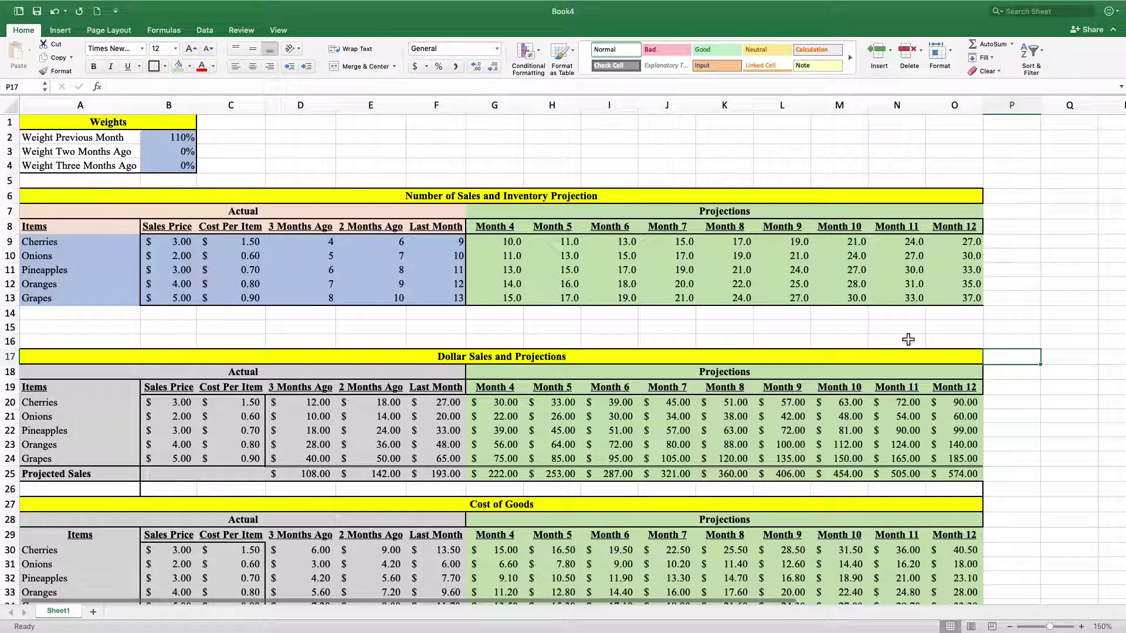
# Step: Inspect the Month 4 dollar sales formulas for Onions and Cherries, tracing the source cells of the Cherries one
pyautogui.click(503, 420)
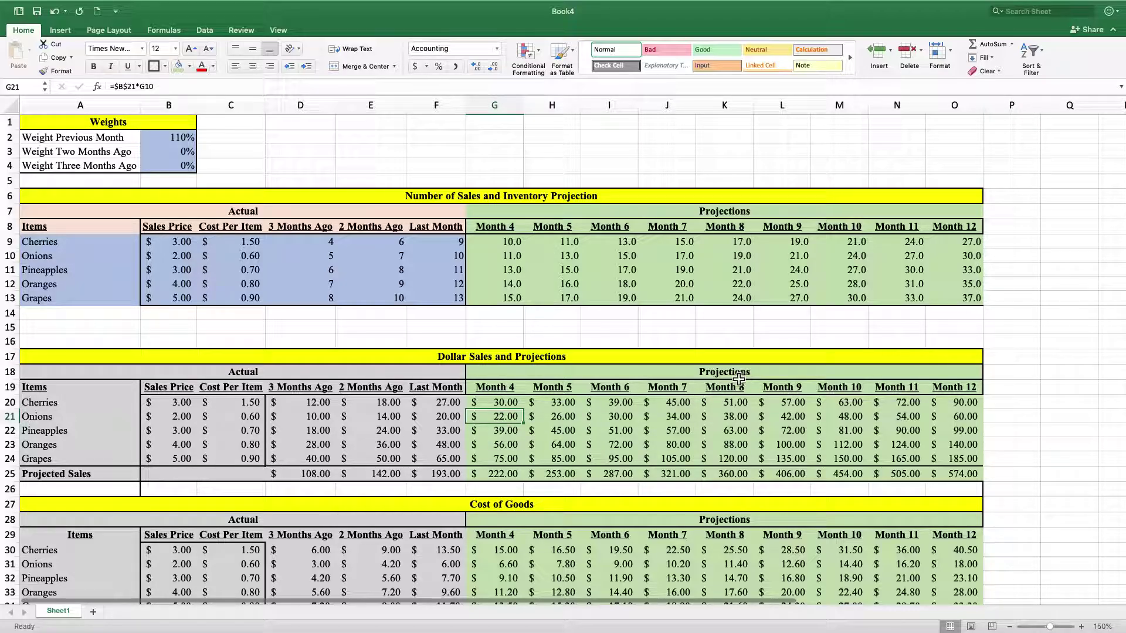
pyautogui.click(502, 404)
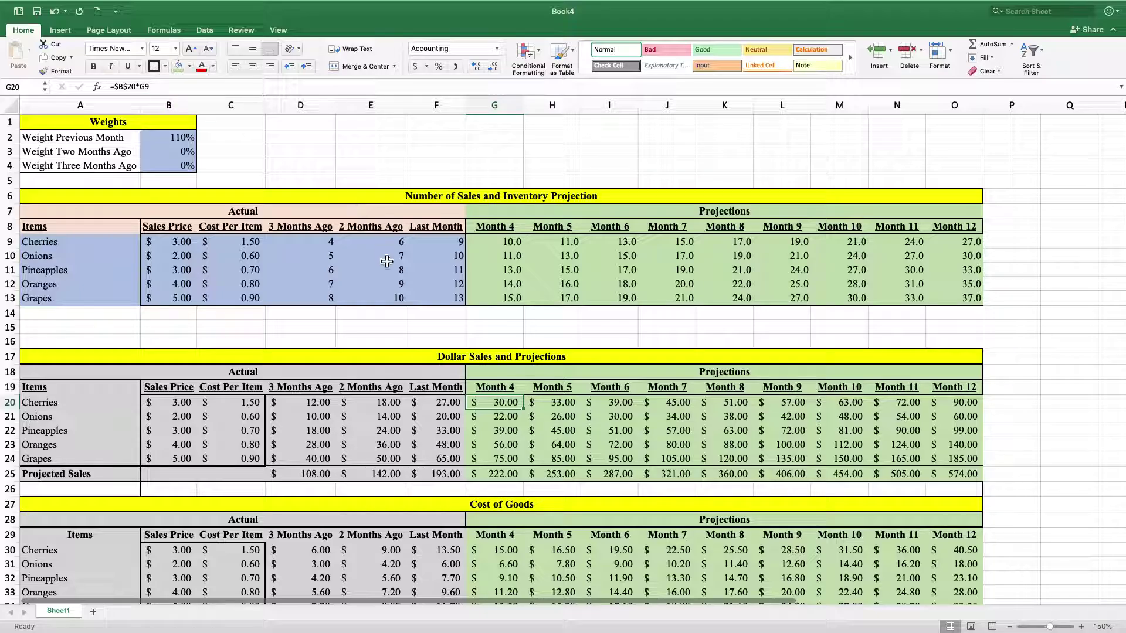
pyautogui.click(158, 86)
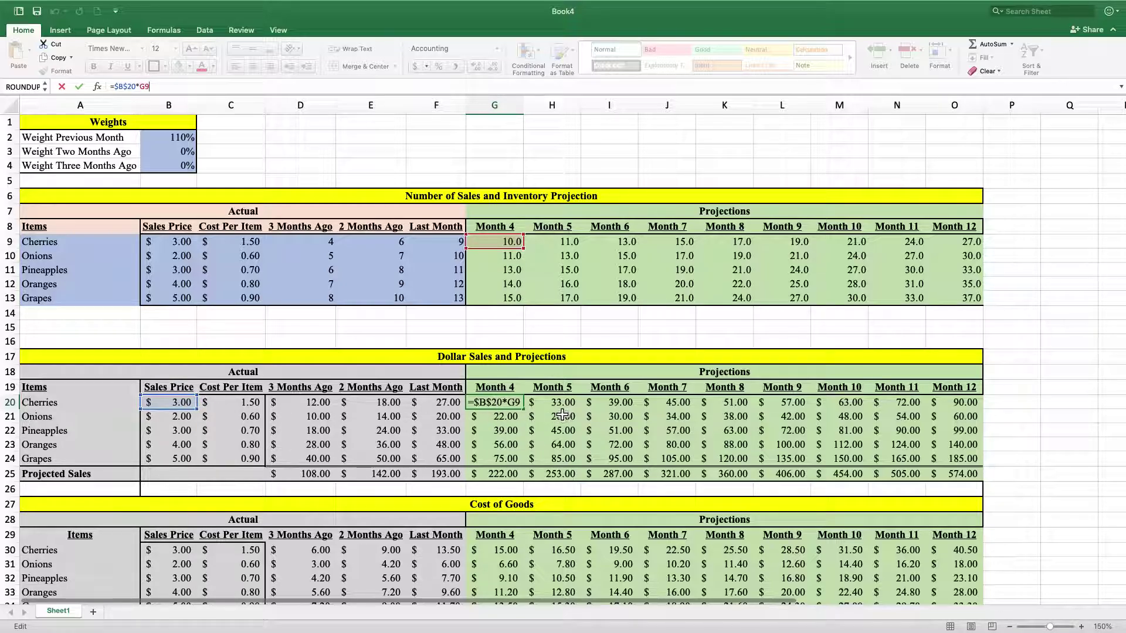
pyautogui.hotkey('ctrl', 'Return')
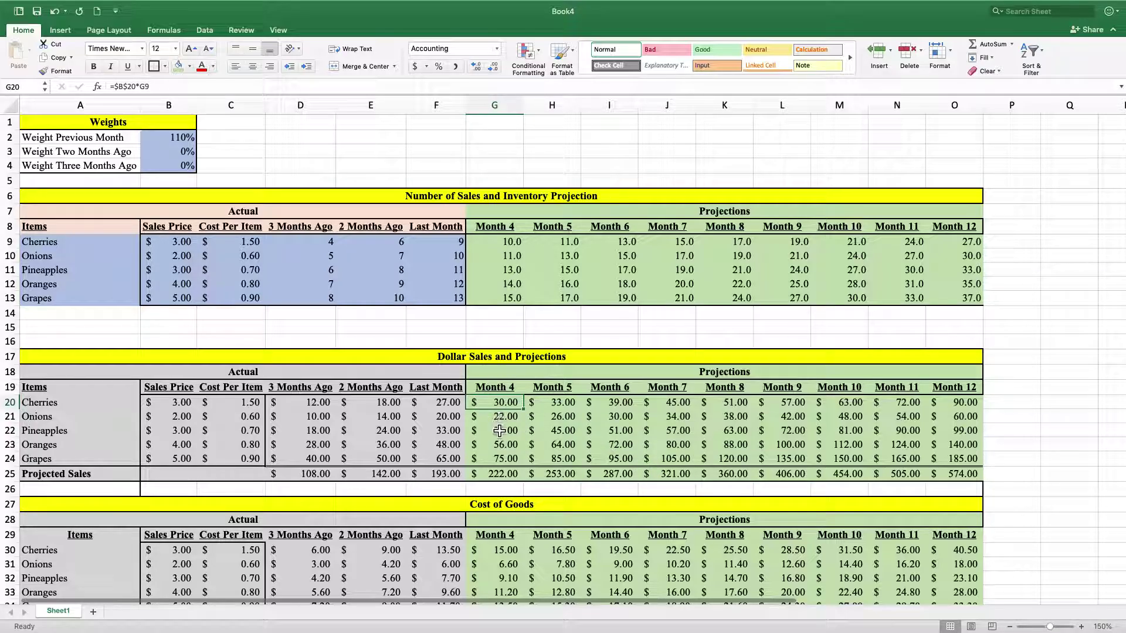
# Step: Check the Month 12 projected sales total, the Oranges and Grapes unit projections, and the Oranges sales price in the dollar sales table
pyautogui.click(959, 475)
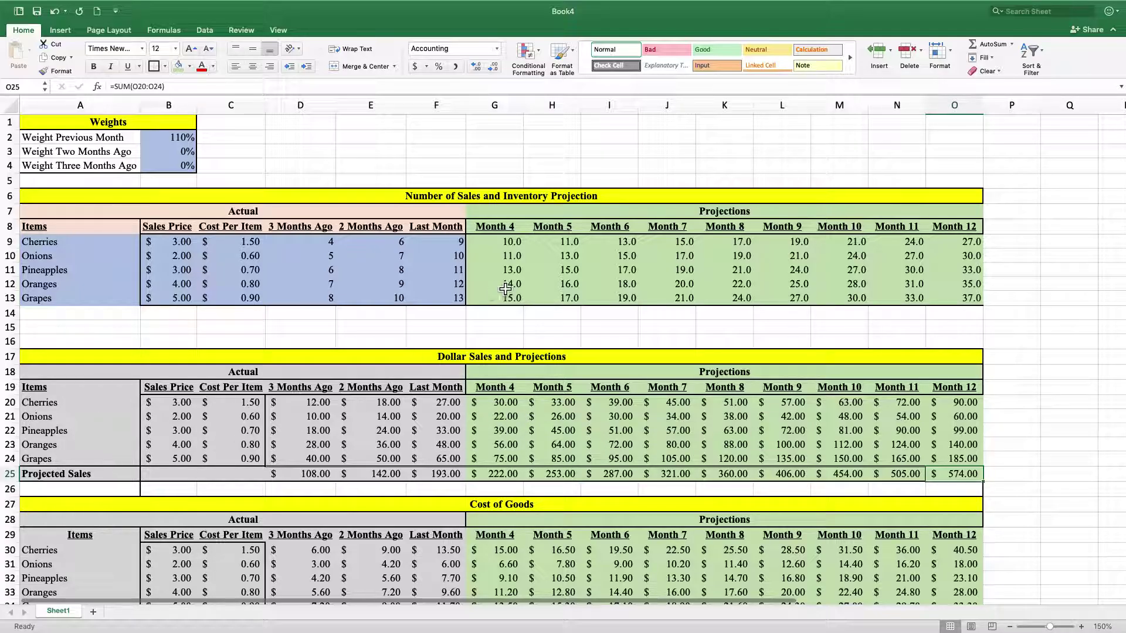
pyautogui.click(503, 286)
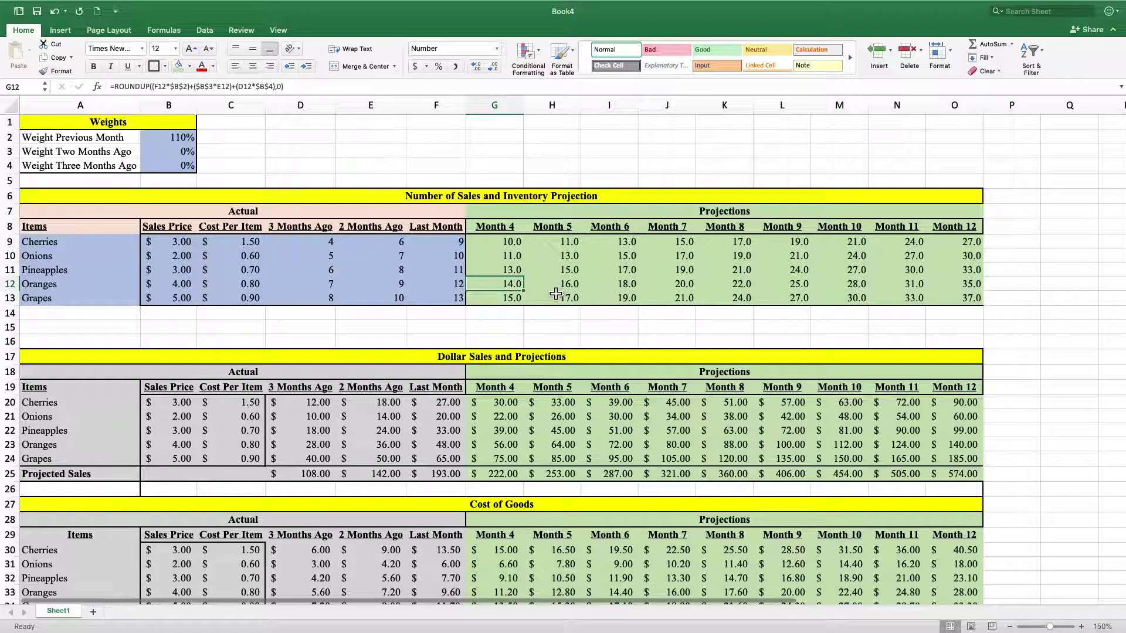
pyautogui.click(677, 283)
pyautogui.press('Right')
pyautogui.click(678, 298)
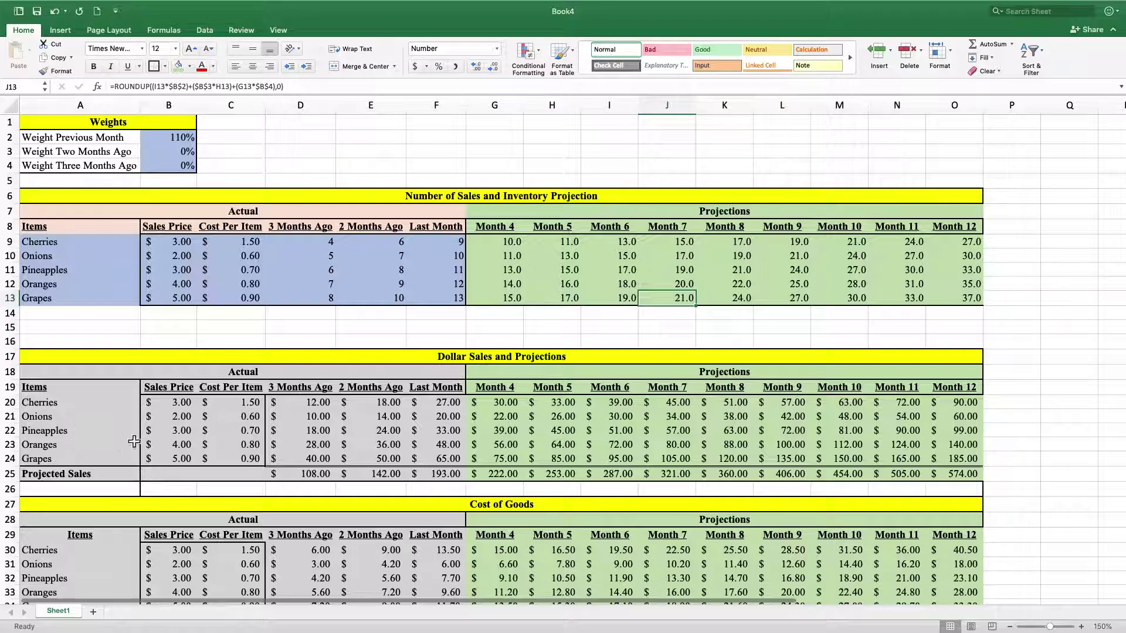
pyautogui.click(188, 445)
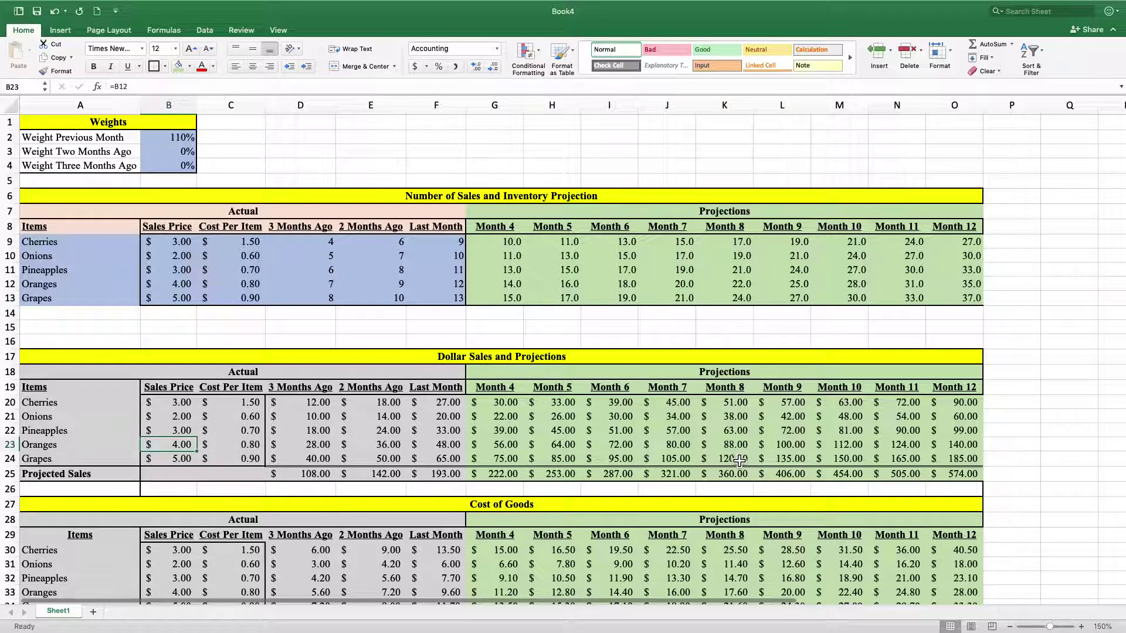
# Step: Inspect the SUM formulas in the Projected Sales row for 3 Months Ago and Month 12, highlighting the cells they add up
pyautogui.click(91, 479)
pyautogui.click(324, 475)
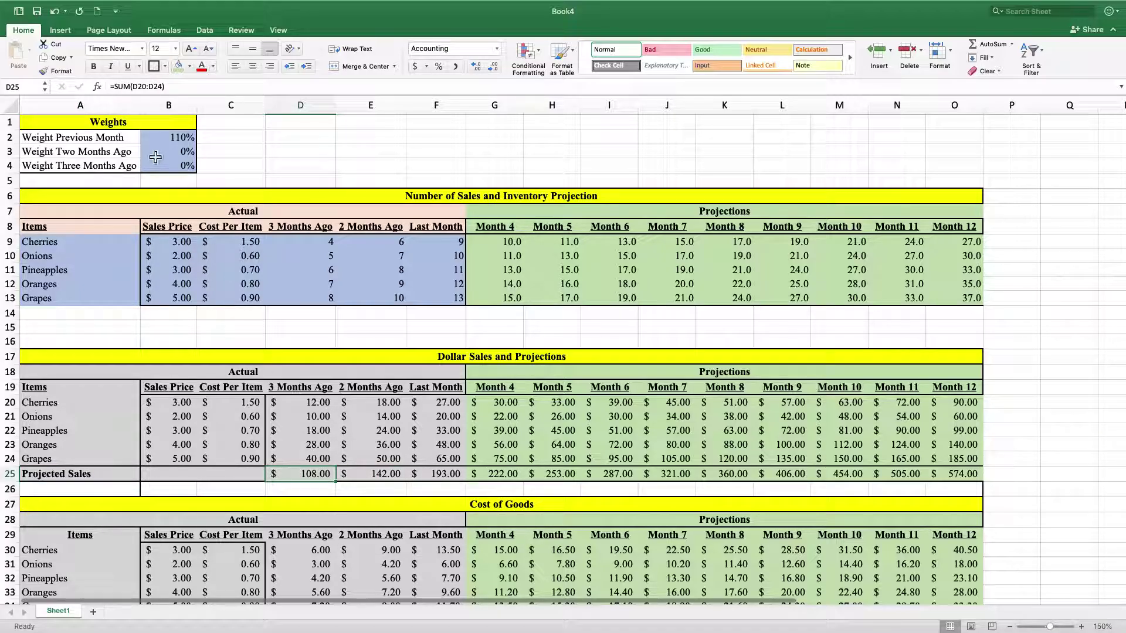
pyautogui.click(197, 88)
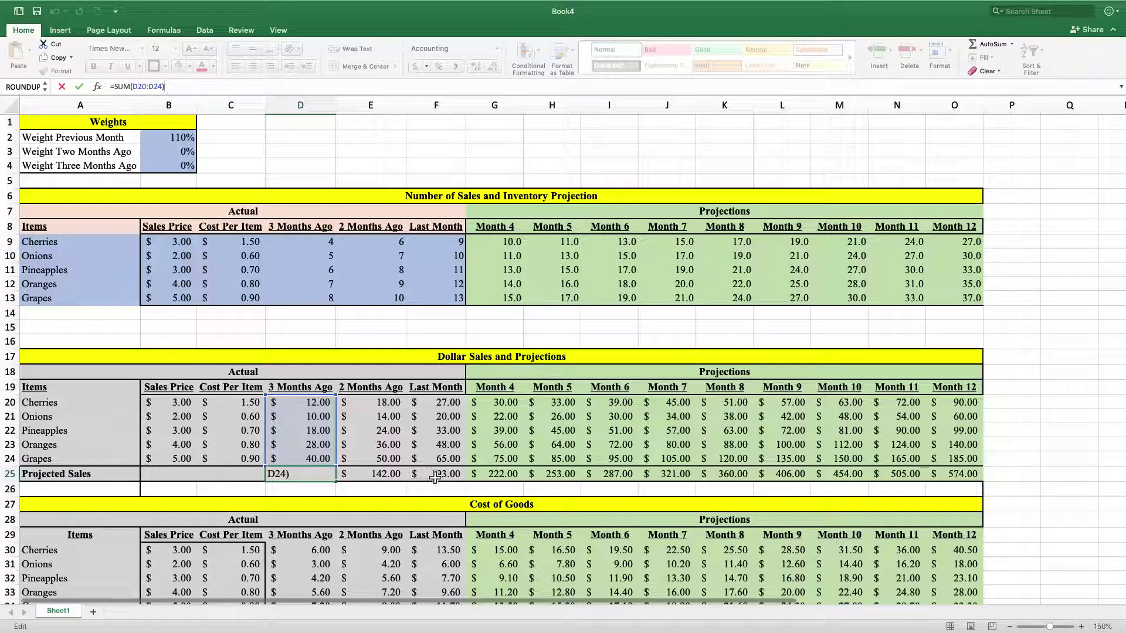
pyautogui.press('Return')
pyautogui.click(953, 478)
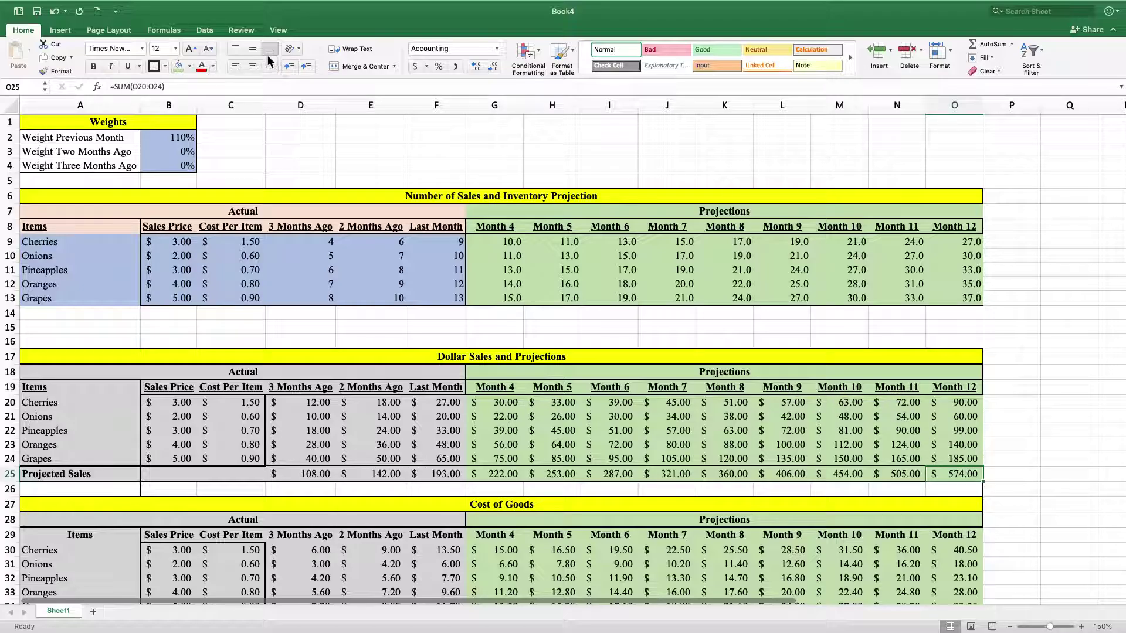
pyautogui.click(205, 85)
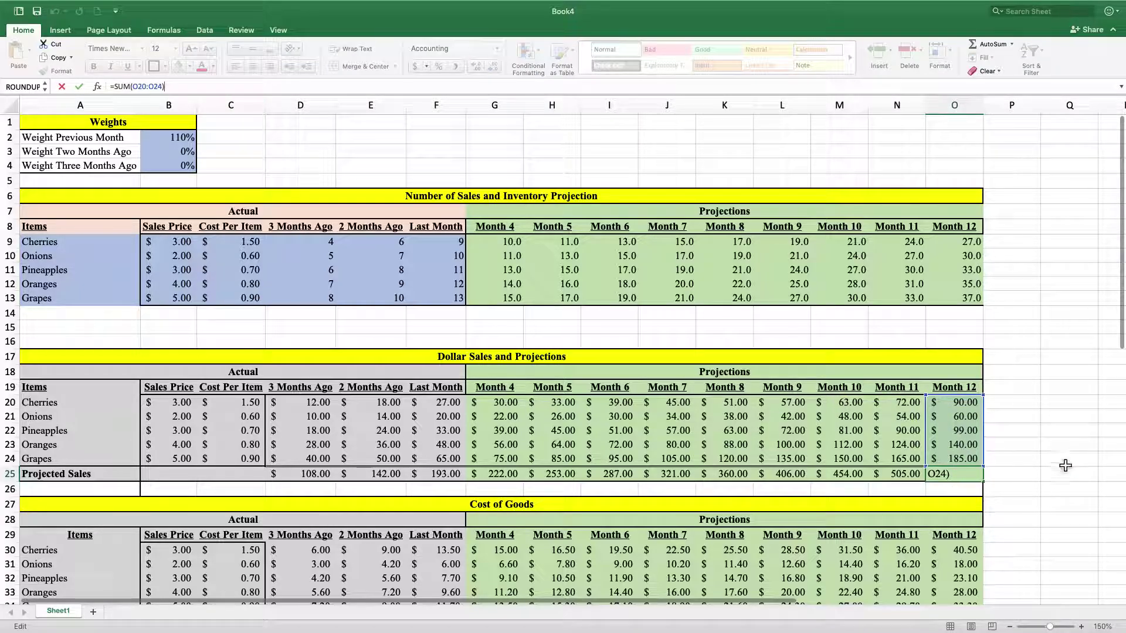
pyautogui.press('Return')
pyautogui.click(962, 473)
pyautogui.scroll(-3, 755, 540)
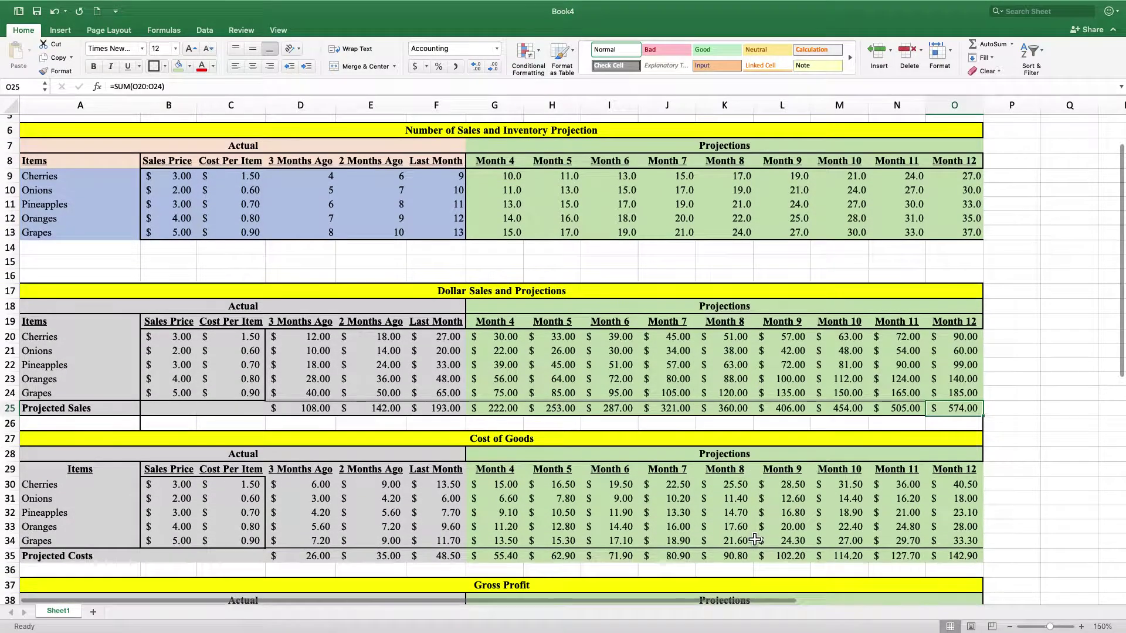
# Step: In the Cost of Goods table, inspect the Month 4 Cherries formula and the Month 4 Projected Costs SUM, highlighting the cells the SUM adds up
pyautogui.scroll(-3, 755, 539)
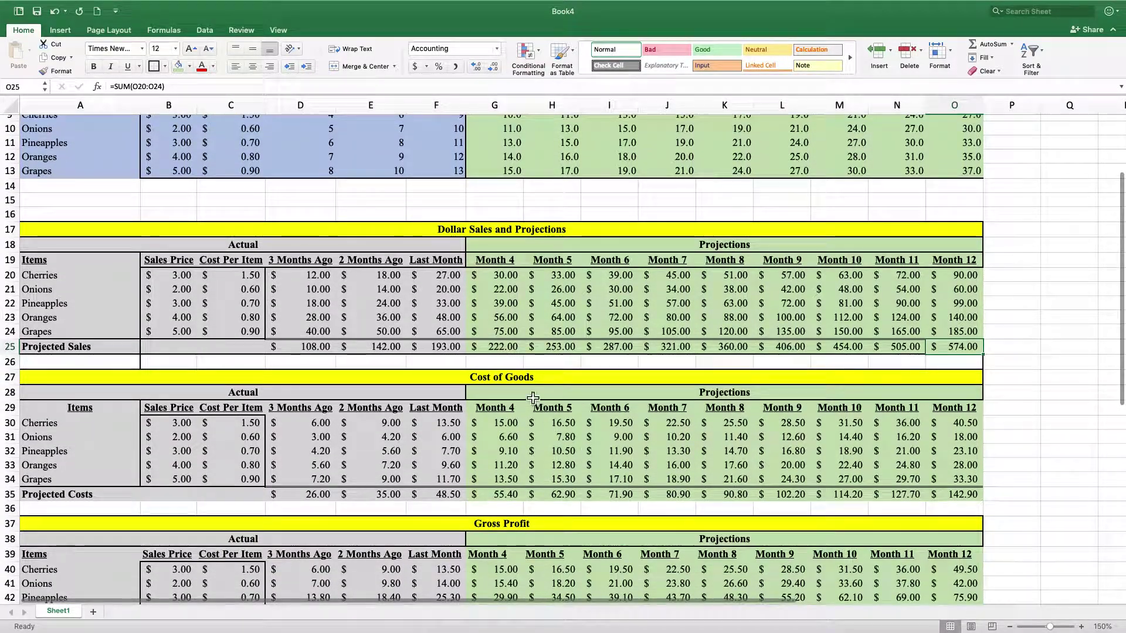
pyautogui.scroll(3, 531, 396)
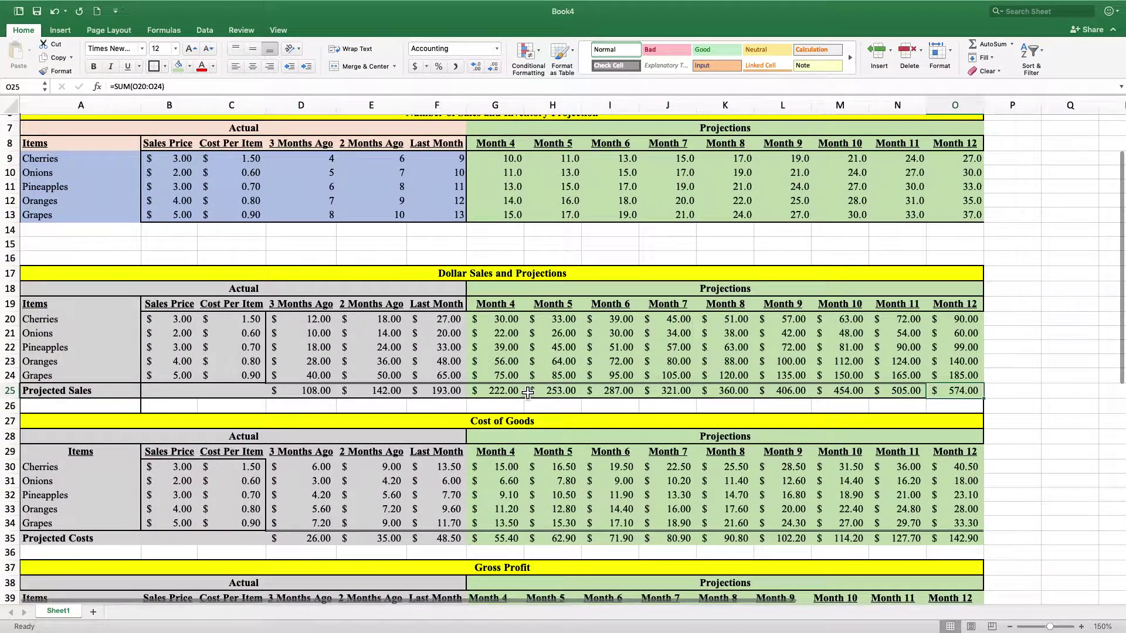
pyautogui.scroll(2, 527, 393)
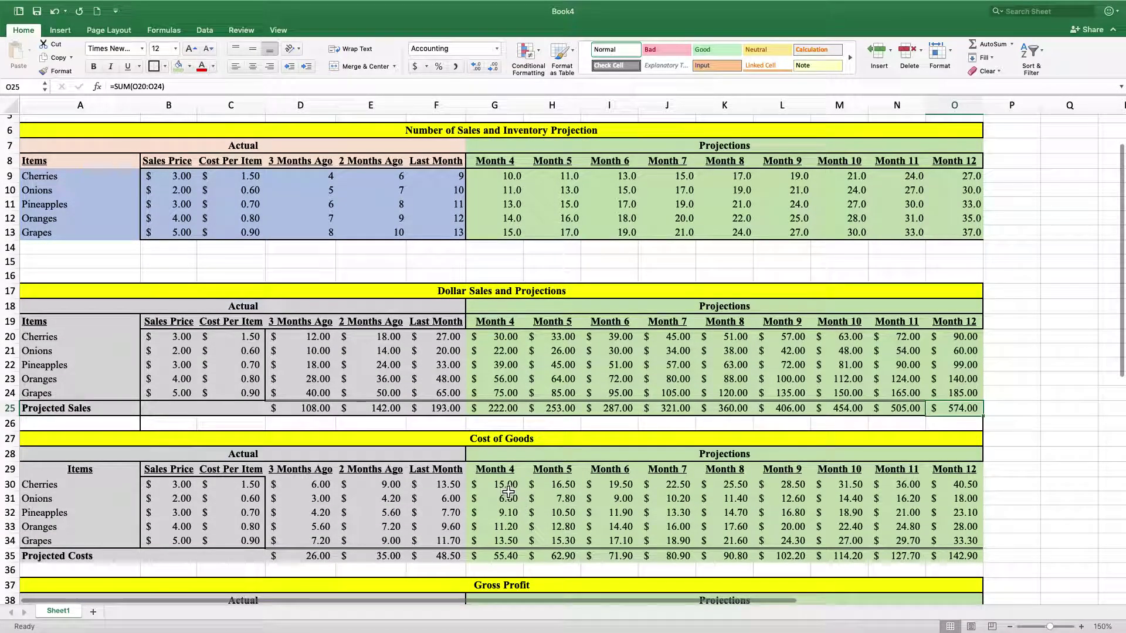
pyautogui.click(508, 489)
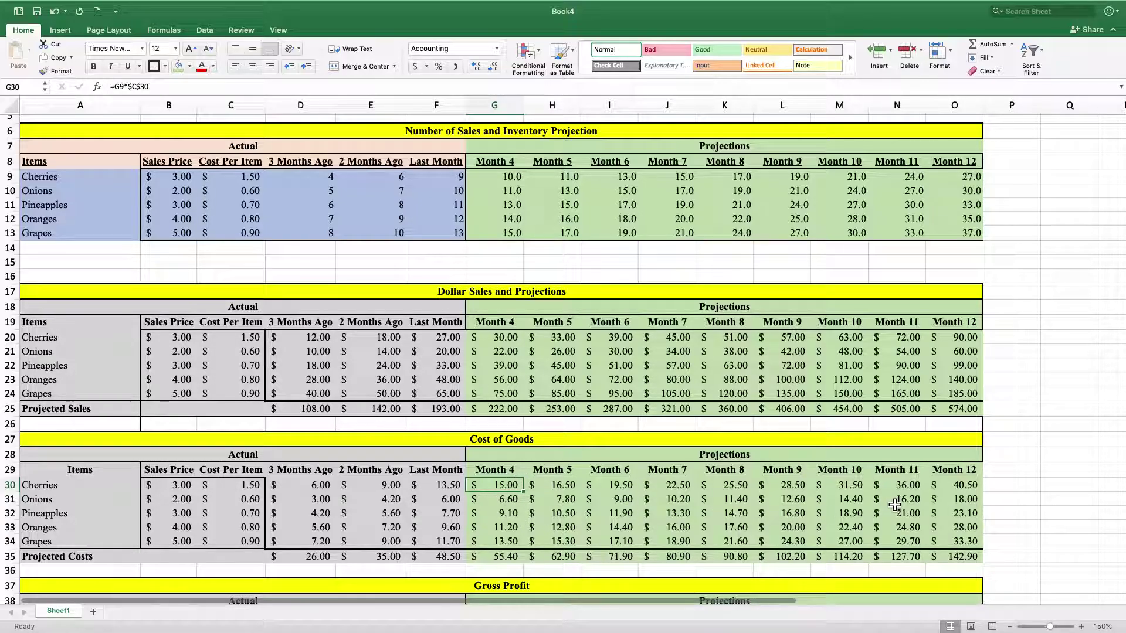
pyautogui.click(514, 557)
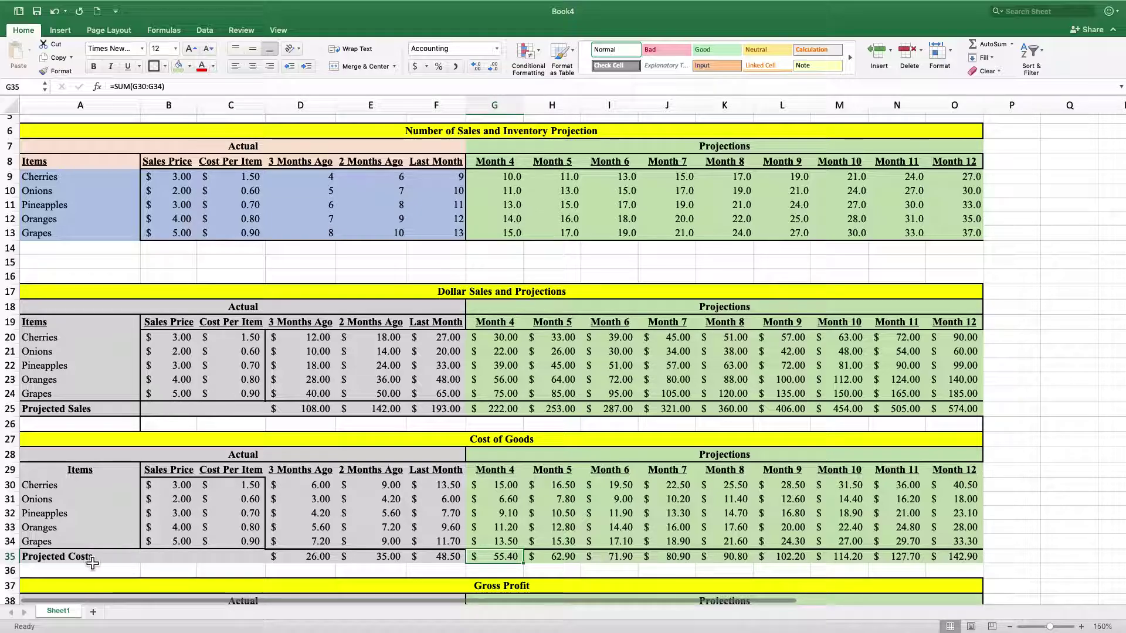
pyautogui.scroll(-1, 171, 370)
pyautogui.scroll(-2, 171, 370)
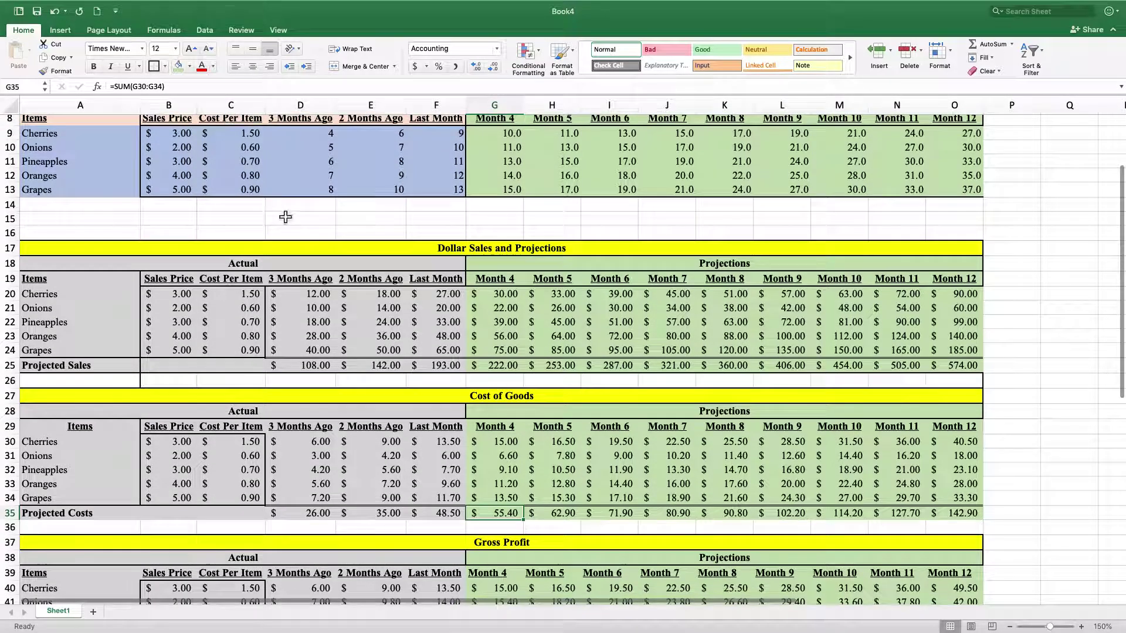
pyautogui.press('F2')
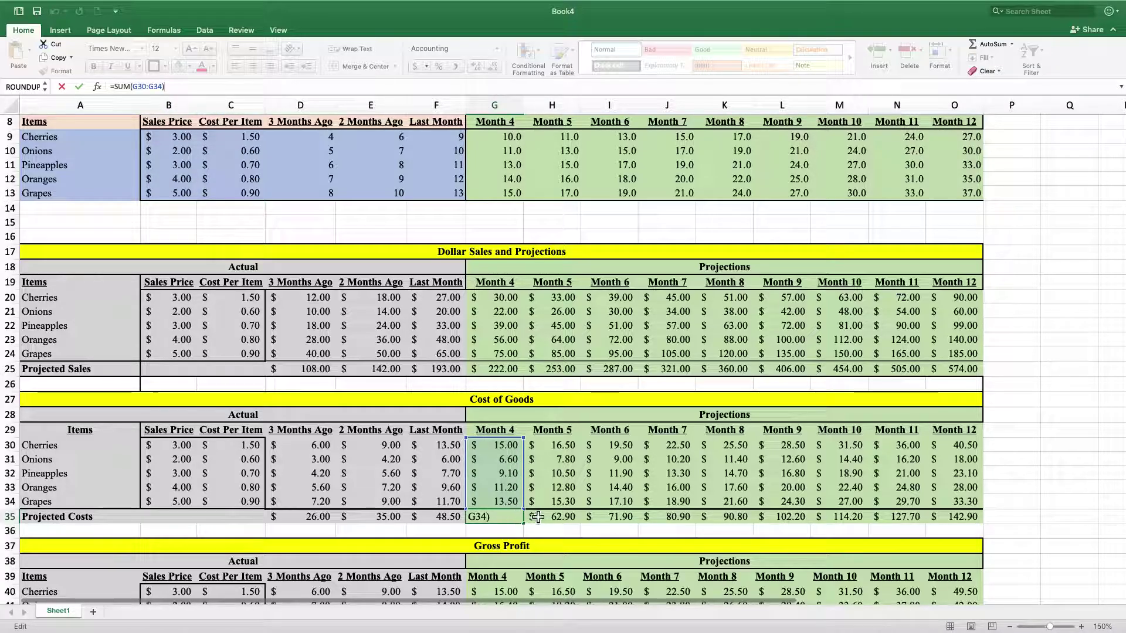
pyautogui.scroll(-4, 528, 516)
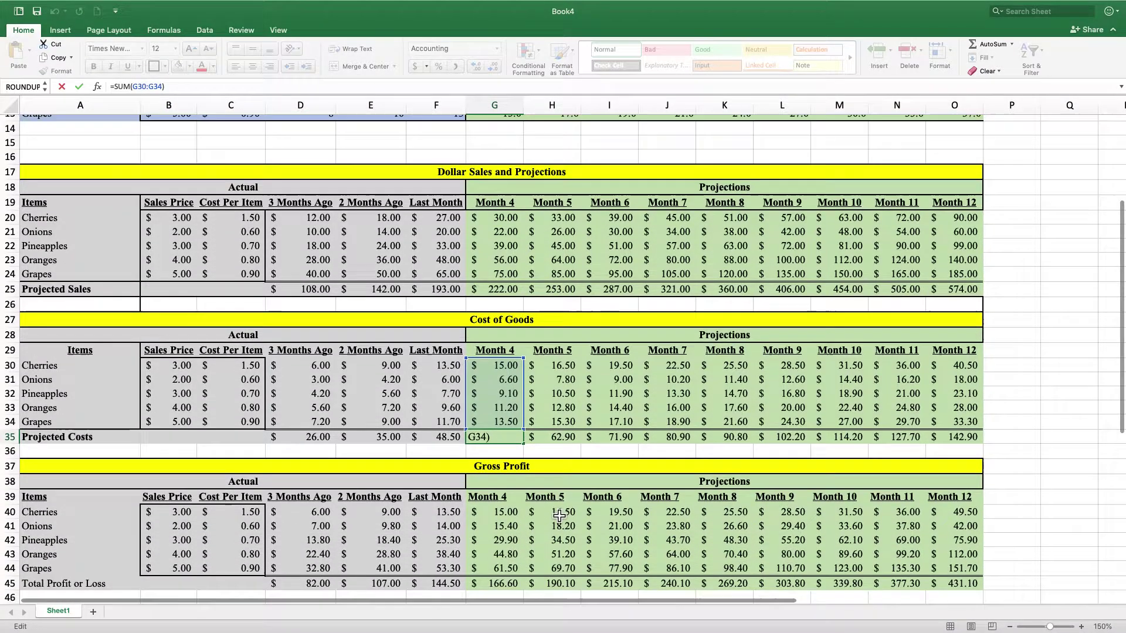
pyautogui.click(607, 489)
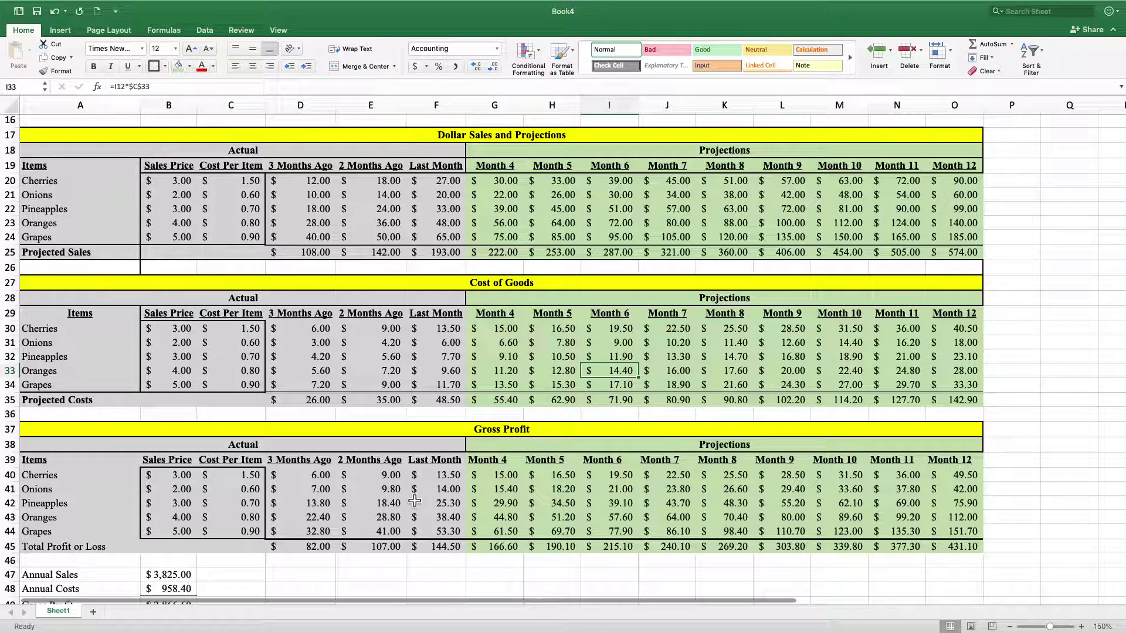
# Step: In the Gross Profit table, trace the source cells of the Month 4 Cherries formula and check the Month 4 Total Profit or Loss formula
pyautogui.click(75, 481)
pyautogui.click(499, 476)
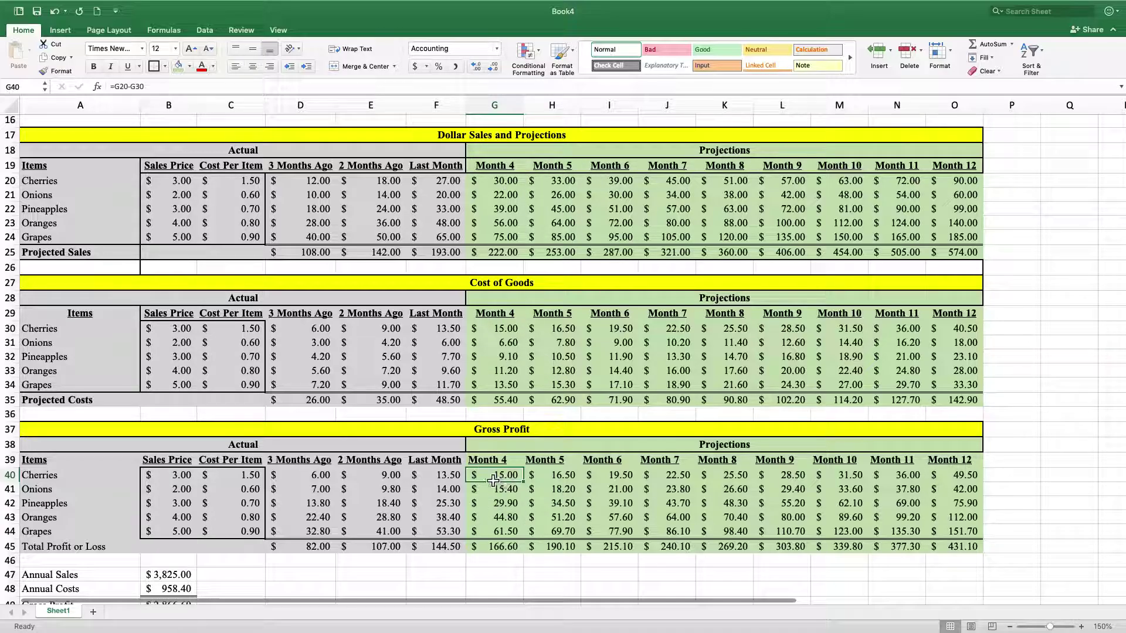
pyautogui.click(170, 86)
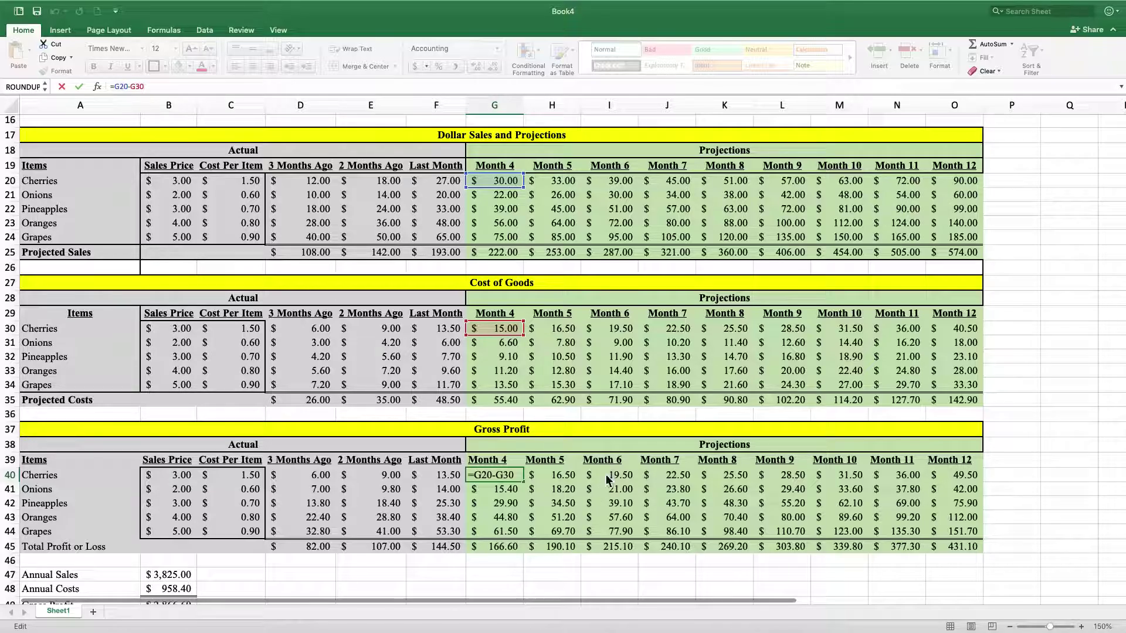
pyautogui.press('Return')
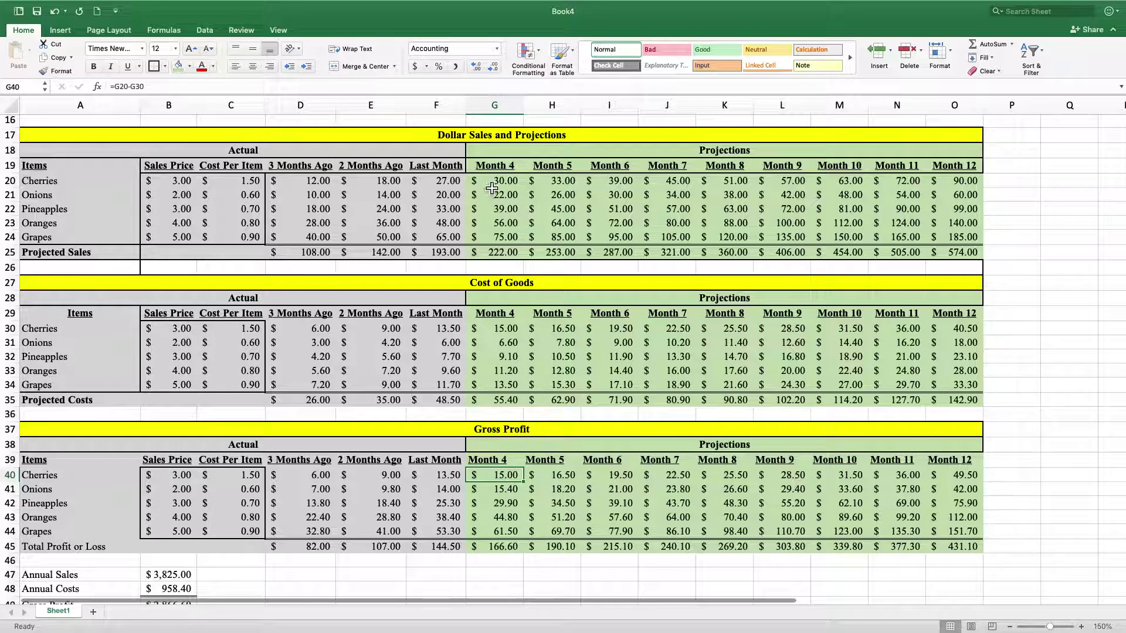
pyautogui.click(508, 548)
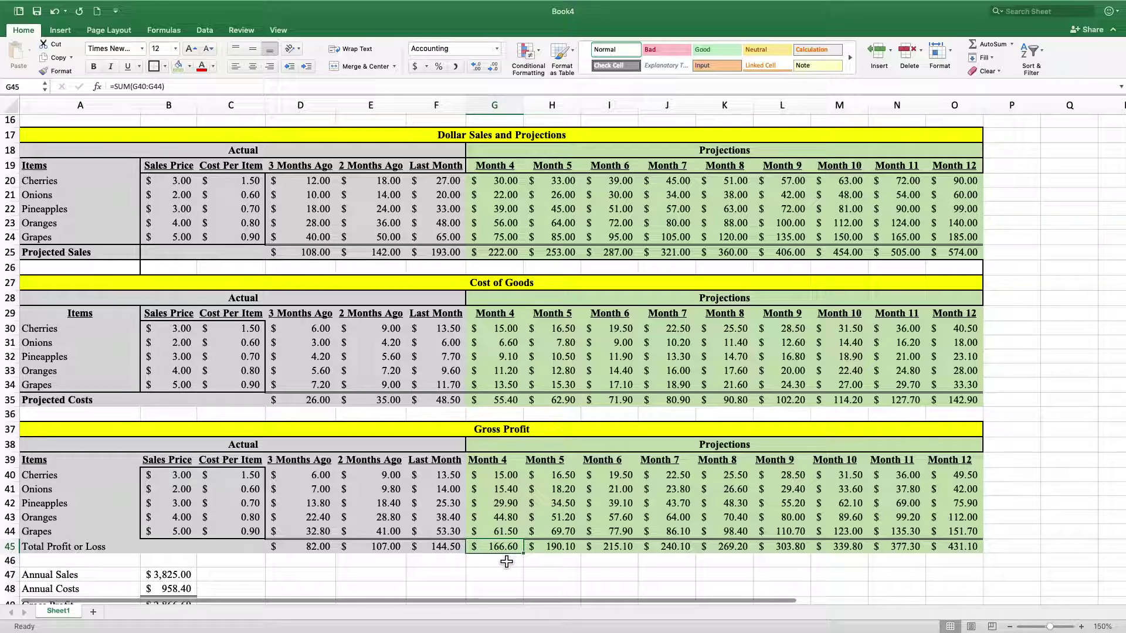
# Step: Inspect the Annual Sales SUM formula below the Gross Profit table, tracing its source cells across the Projected Sales row
pyautogui.scroll(-2, 462, 561)
pyautogui.click(238, 545)
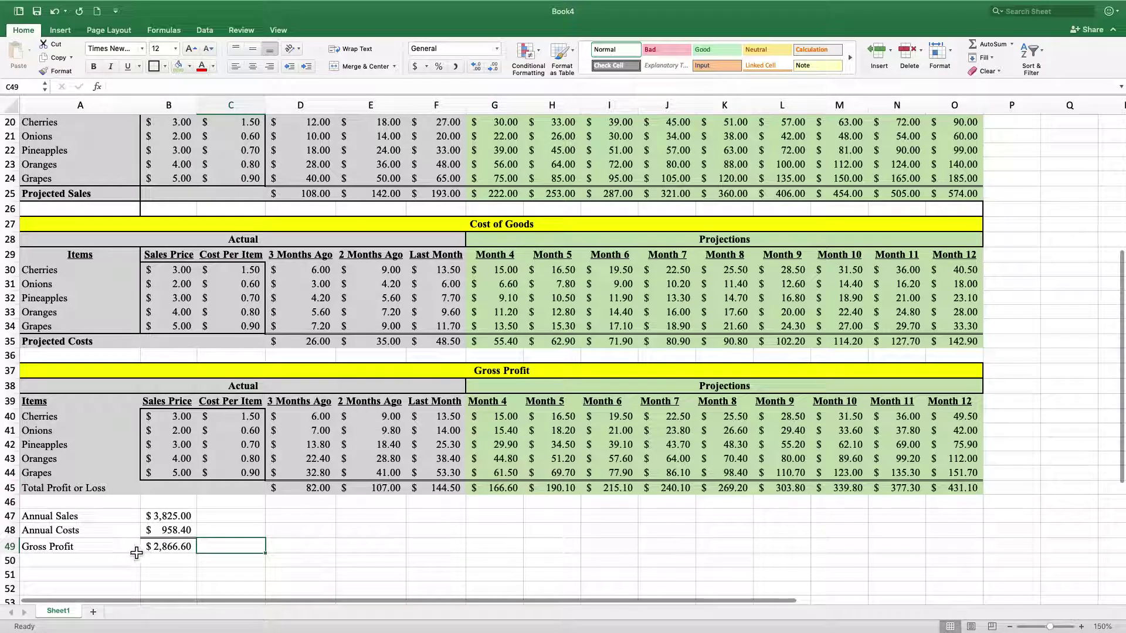
pyautogui.click(181, 517)
pyautogui.doubleClick(180, 516)
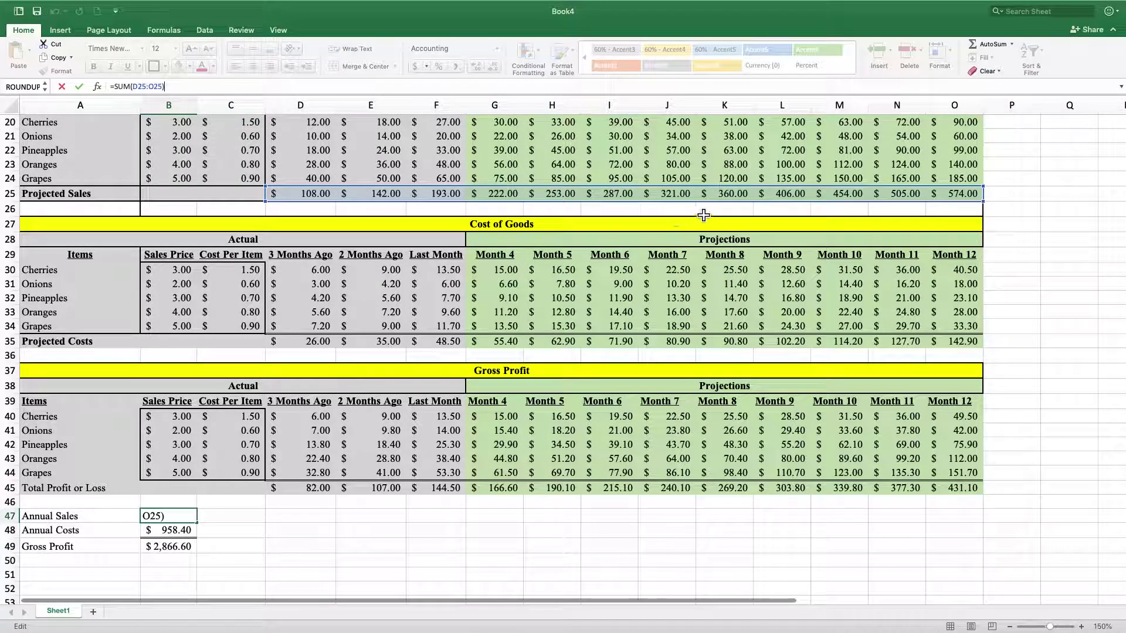
pyautogui.scroll(2, 372, 219)
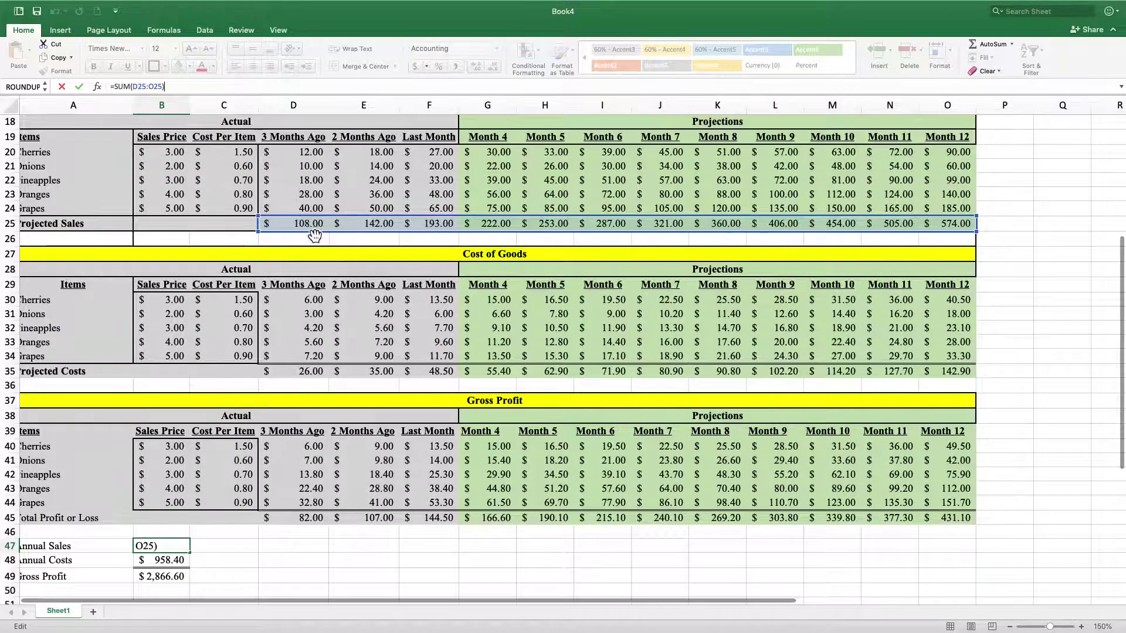
pyautogui.scroll(3, 314, 235)
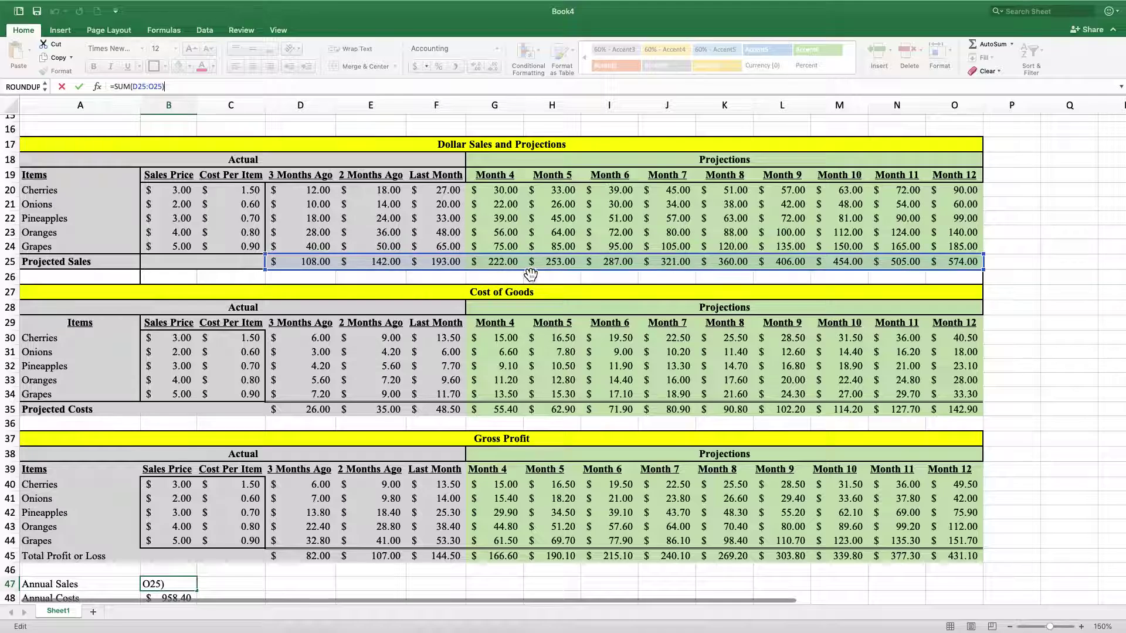
pyautogui.scroll(-13, 233, 335)
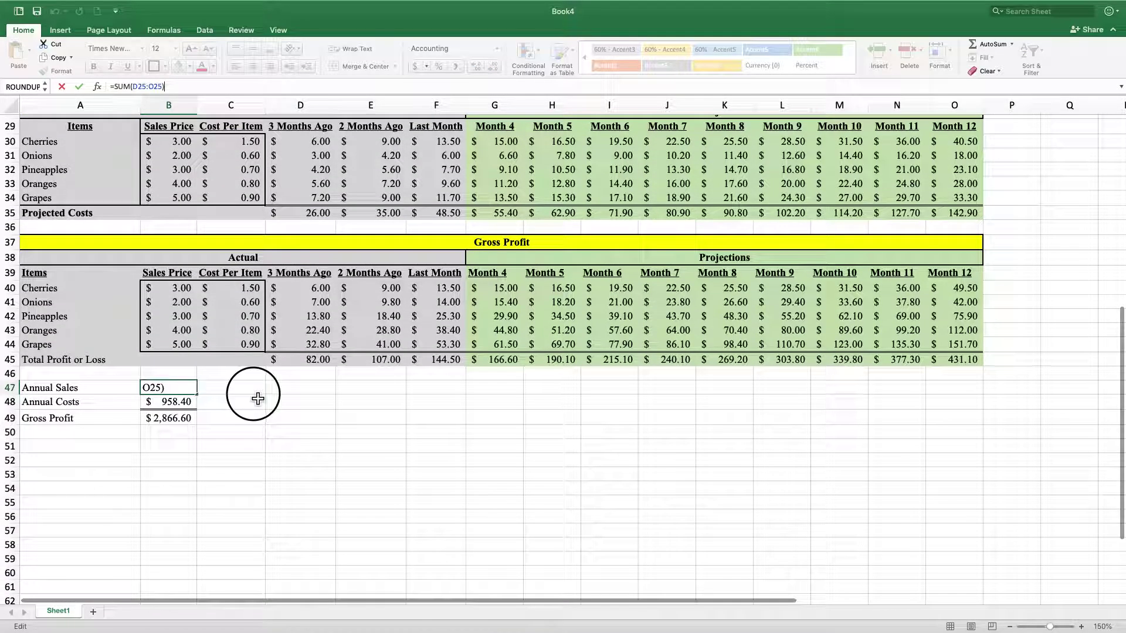
pyautogui.press('Return')
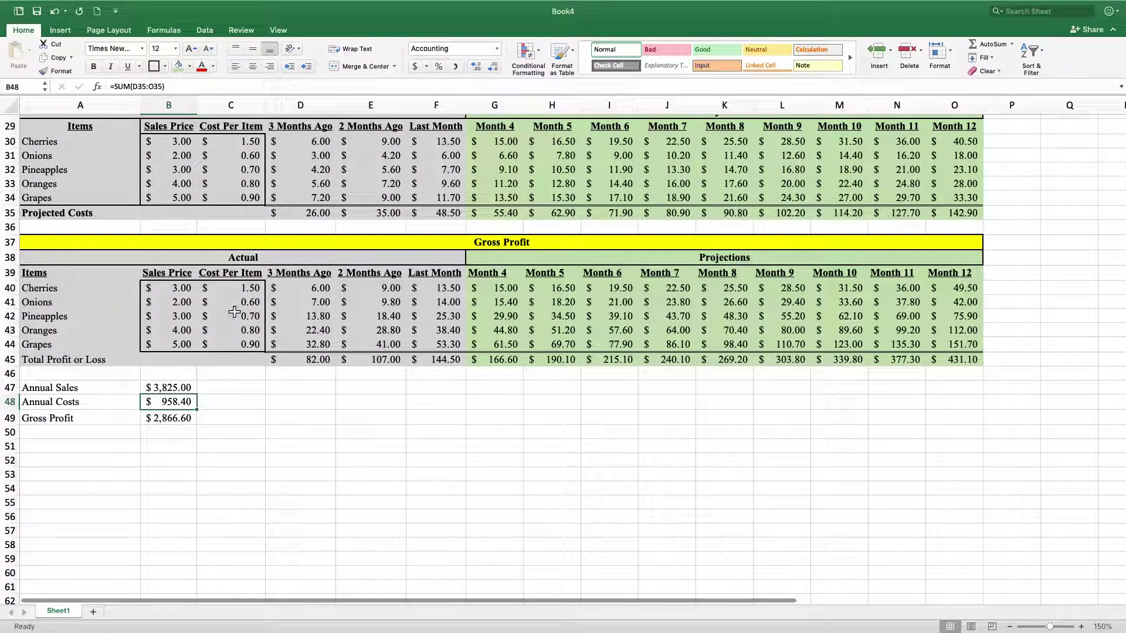
# Step: Trace the Annual Costs formula to the Projected Costs row and check the formula of the annual Gross Profit
pyautogui.click(172, 86)
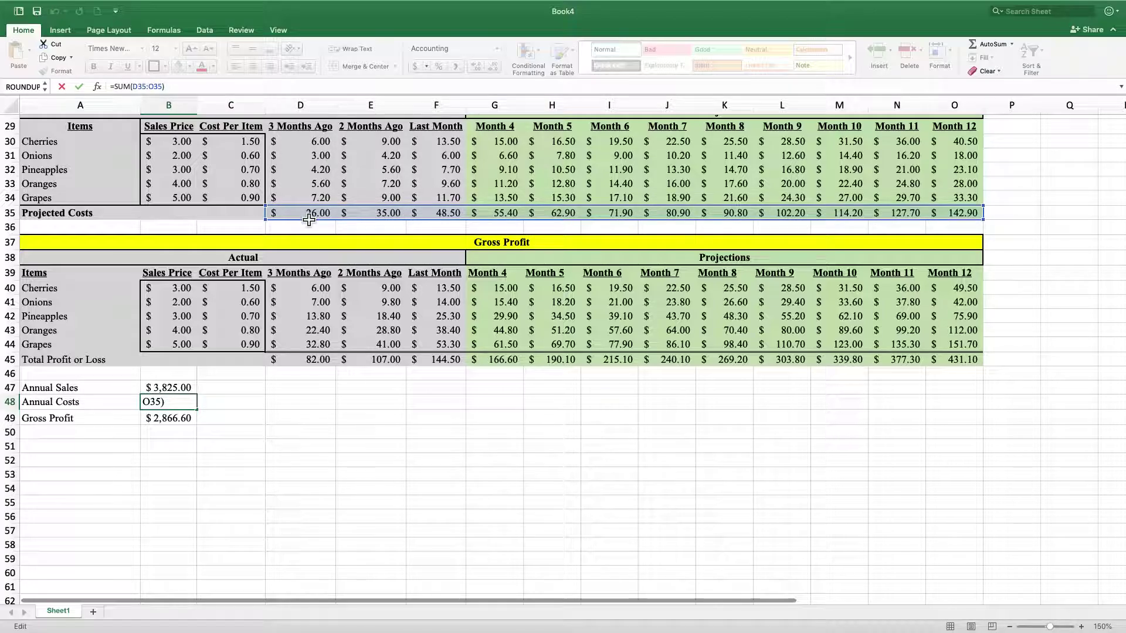
pyautogui.press('Return')
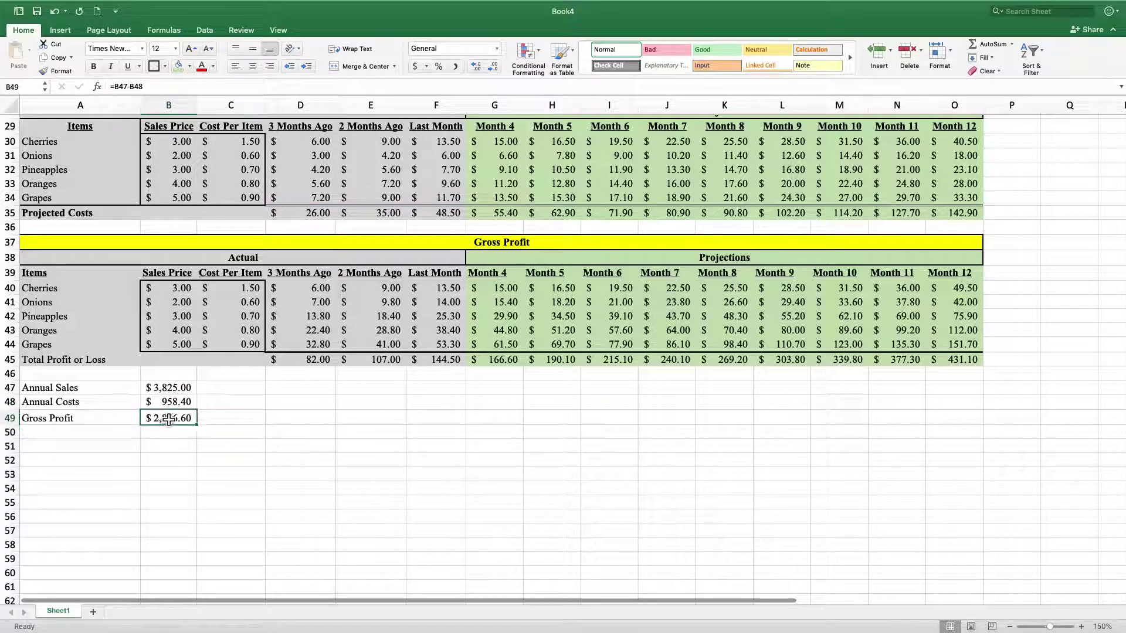
pyautogui.click(252, 419)
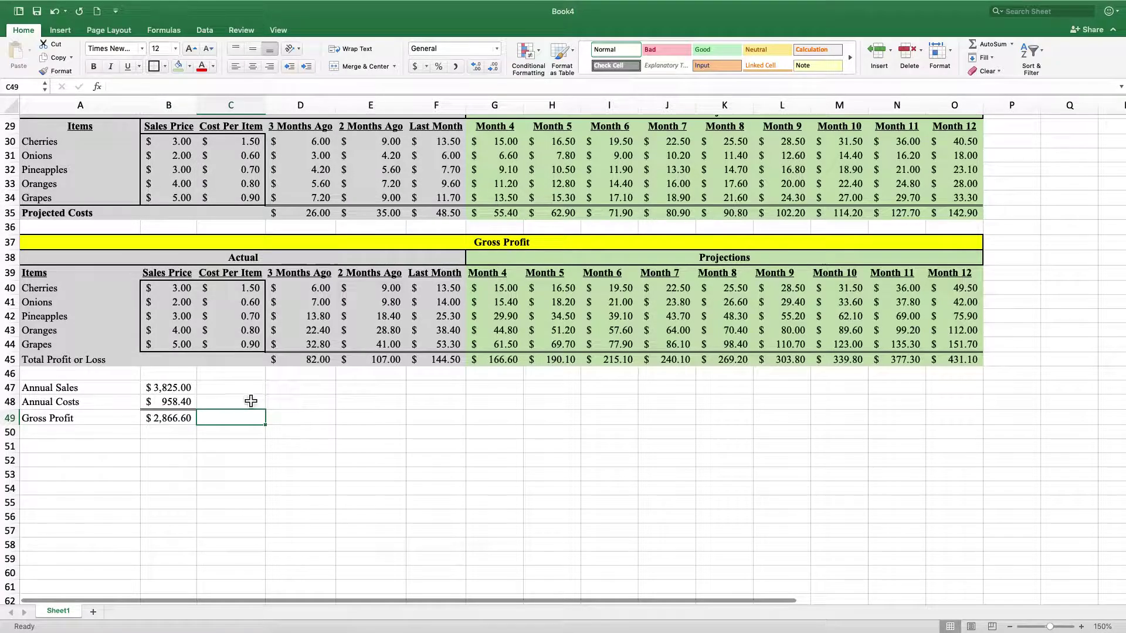
# Step: Replace the Cherries item in the Number of Sales and Inventory Projection table with Bike and check the item names in the tables below
pyautogui.scroll(10, 258, 411)
pyautogui.click(85, 179)
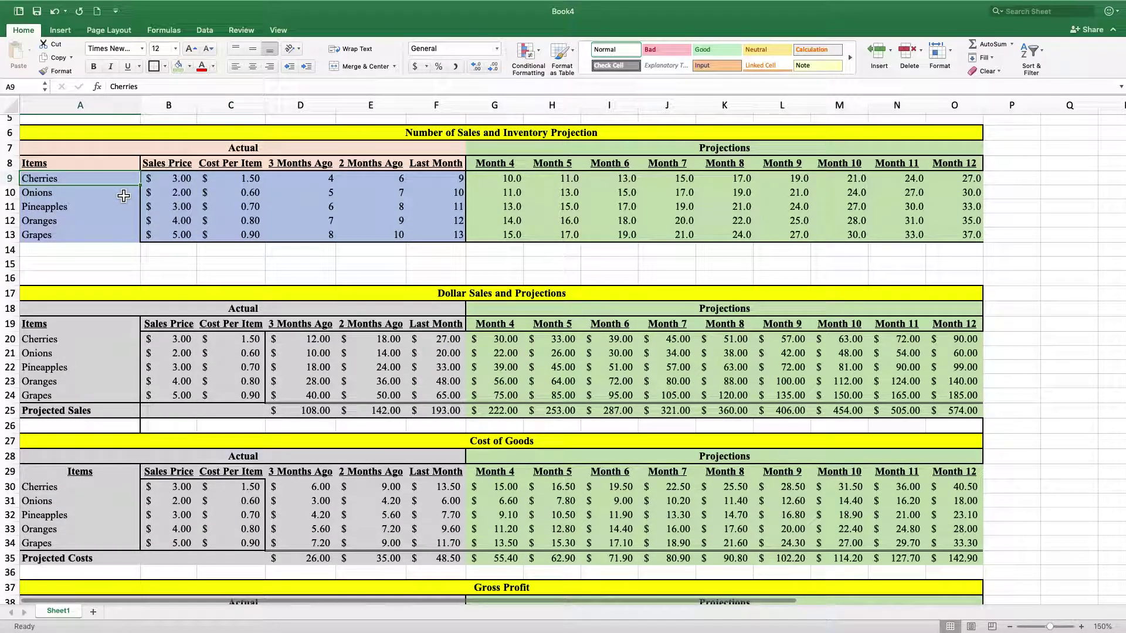
pyautogui.write('Bike')
pyautogui.press('Return')
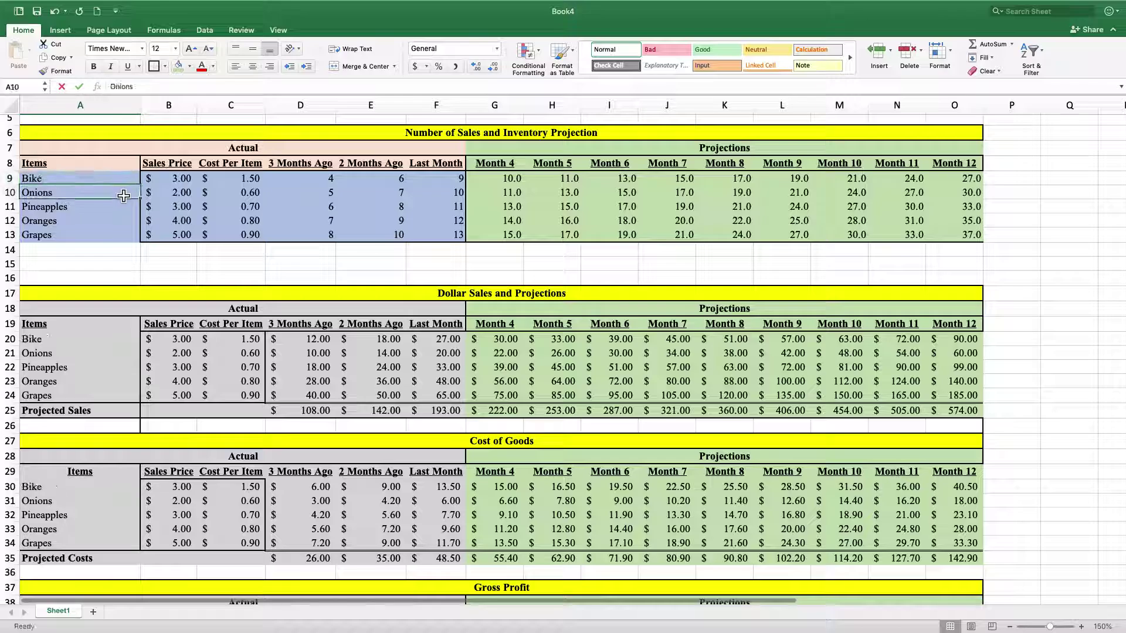
pyautogui.scroll(-4, 97, 380)
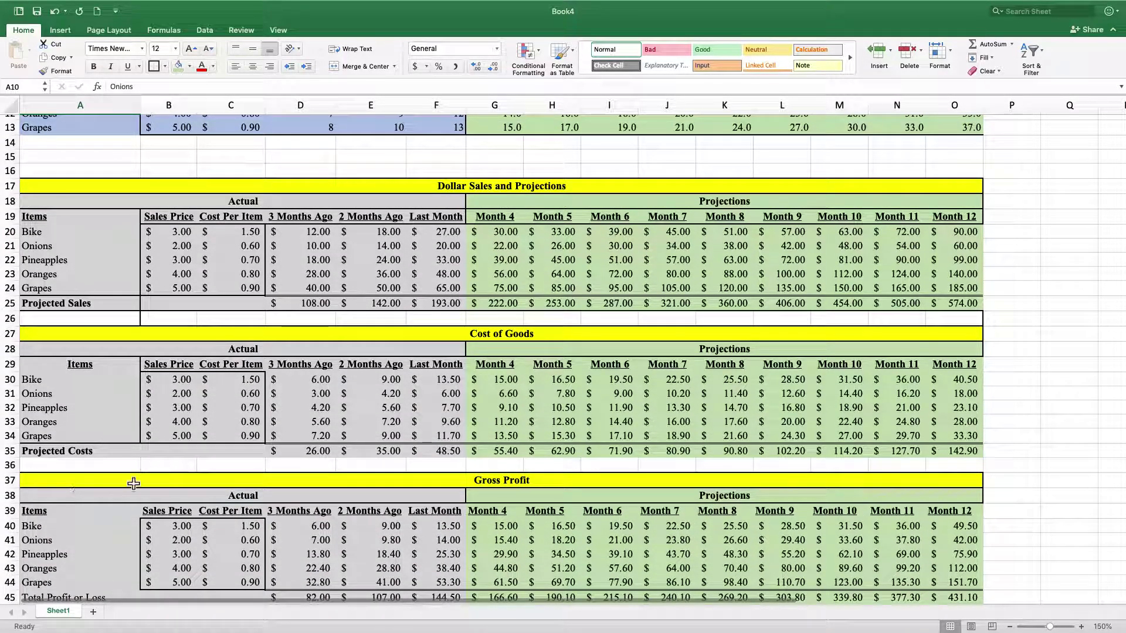
# Step: Set the Bike sales price to 50 in the inventory projection table and review its effect on the dollar sales and gross profit tables
pyautogui.scroll(5, 229, 427)
pyautogui.click(162, 240)
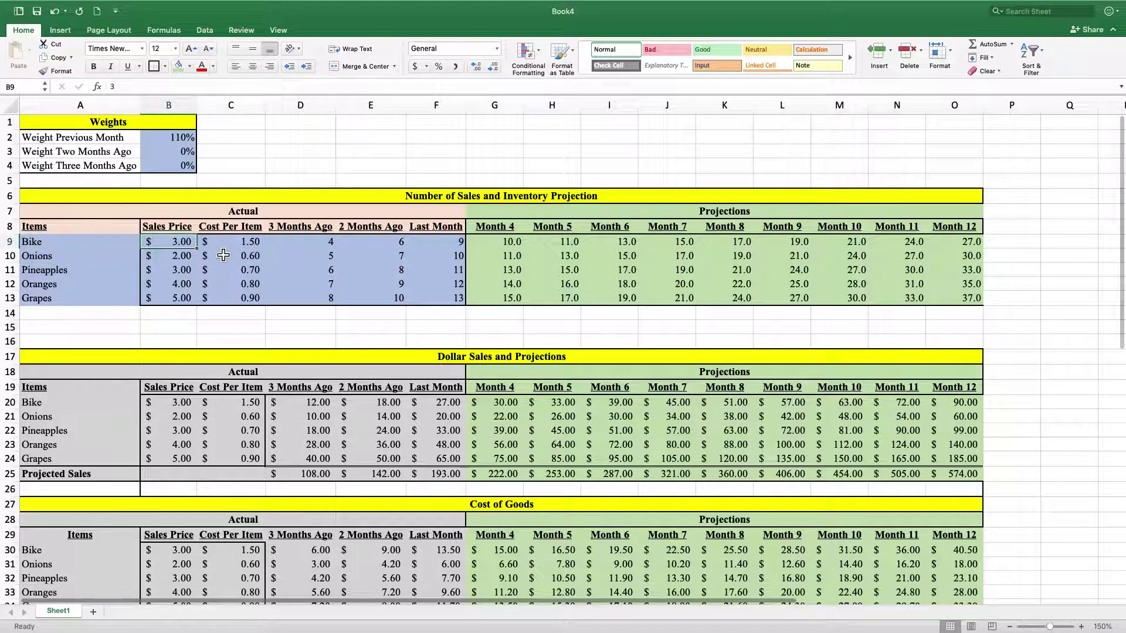
pyautogui.write('50')
pyautogui.press('Return')
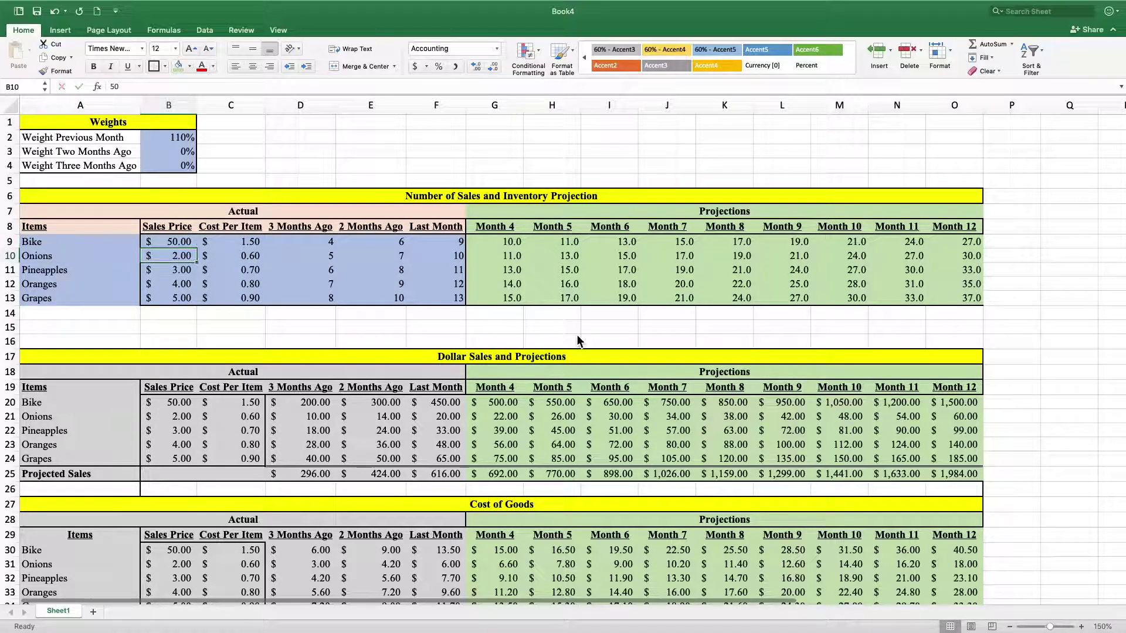
pyautogui.scroll(-3, 398, 462)
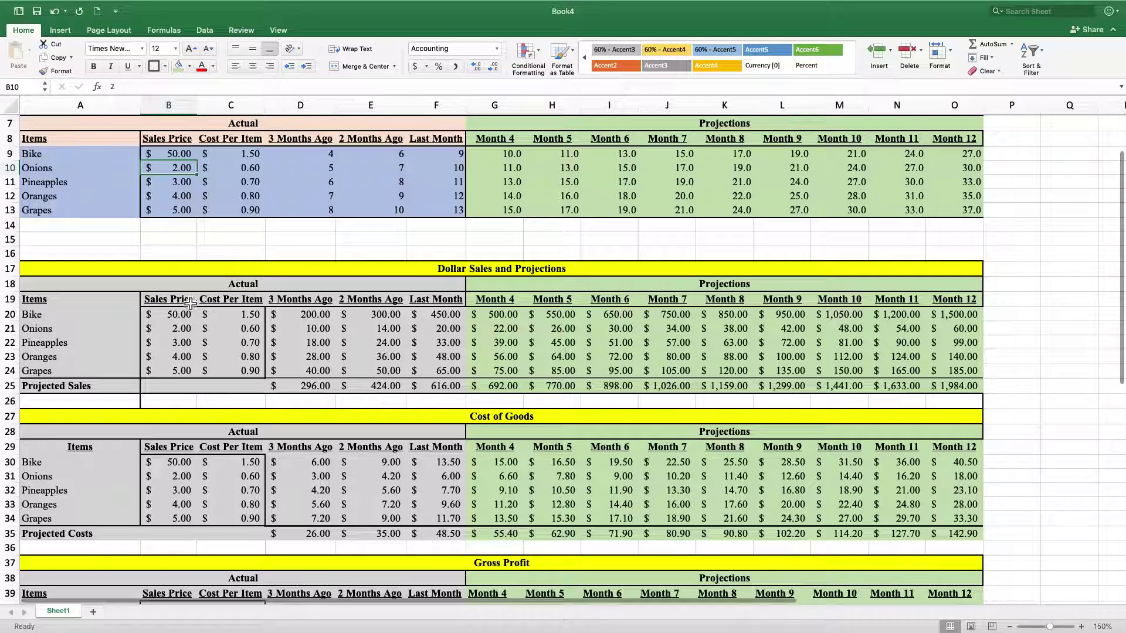
pyautogui.scroll(-3, 224, 390)
pyautogui.scroll(-2, 225, 391)
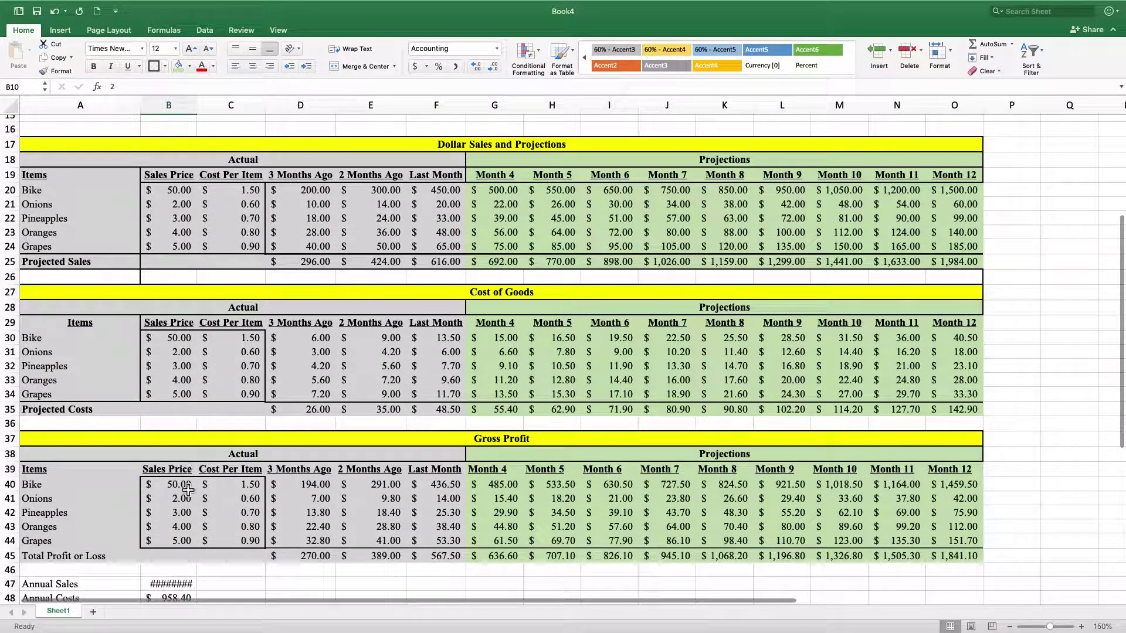
# Step: Widen column B slightly so the annual totals fit, and check the Annual Sales and Gross Profit cells
pyautogui.moveTo(197, 105); pyautogui.dragTo(202, 105)
pyautogui.scroll(-2, 176, 545)
pyautogui.click(173, 515)
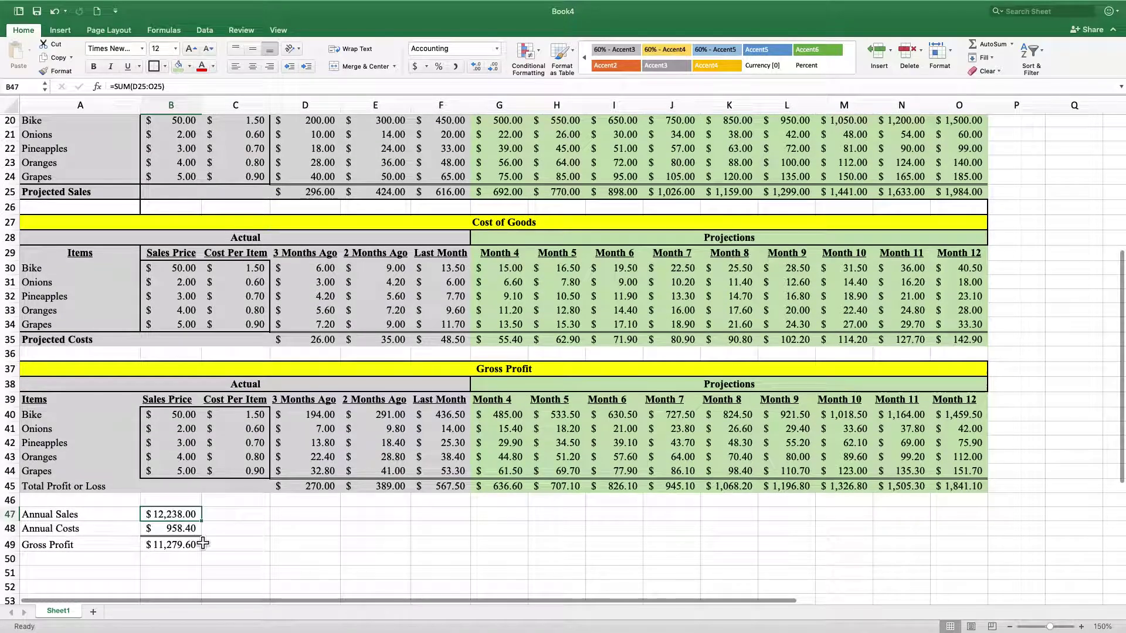
pyautogui.click(180, 548)
pyautogui.scroll(10, 305, 560)
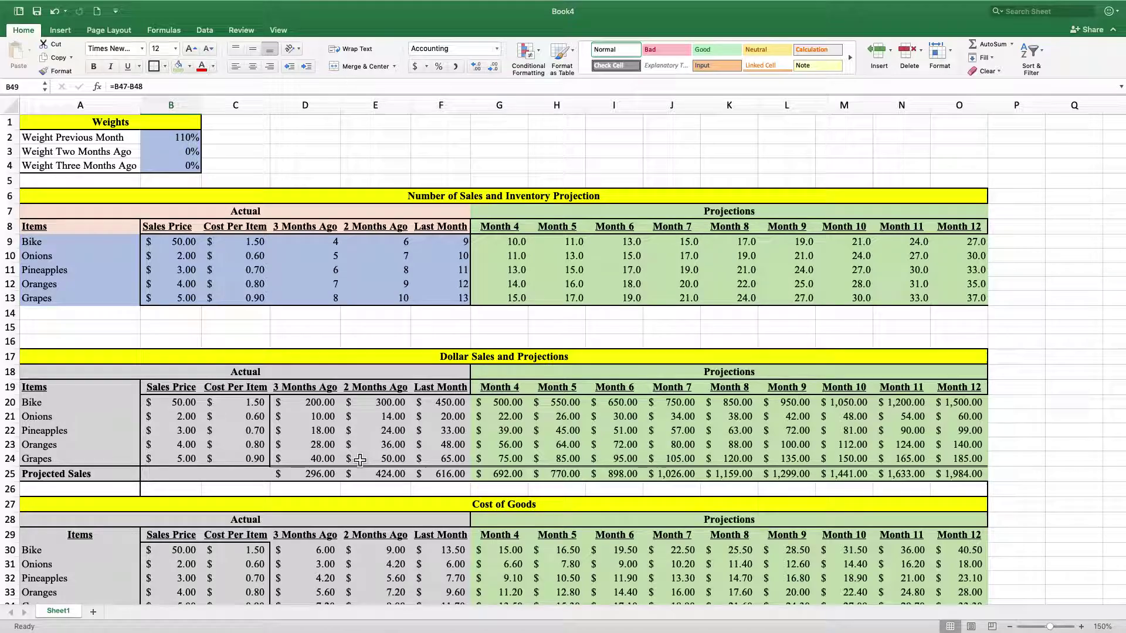
pyautogui.scroll(-8, 421, 423)
pyautogui.scroll(-2, 420, 422)
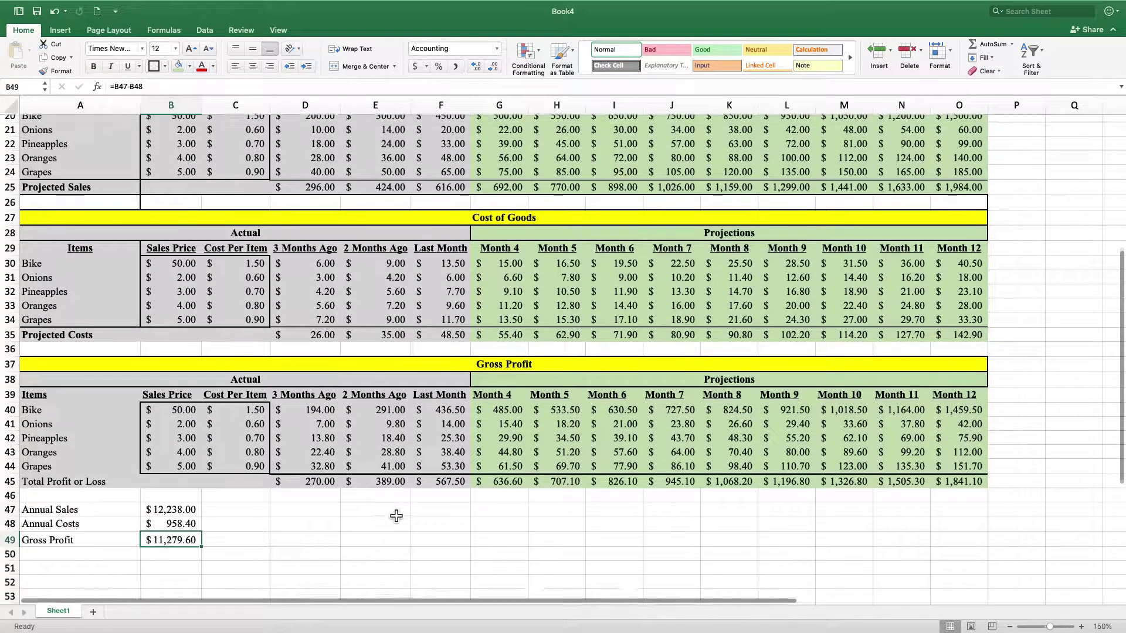
# Step: Set the Bike sales price to 45 in the inventory projection table and review its effect on the projections and annual totals
pyautogui.scroll(10, 258, 539)
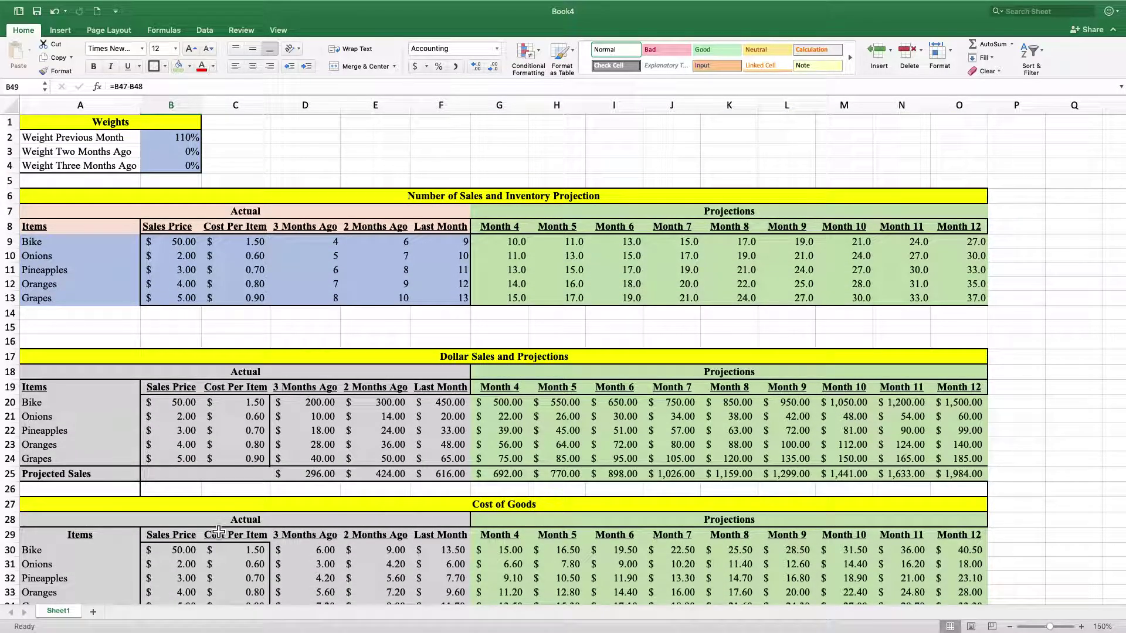
pyautogui.click(170, 243)
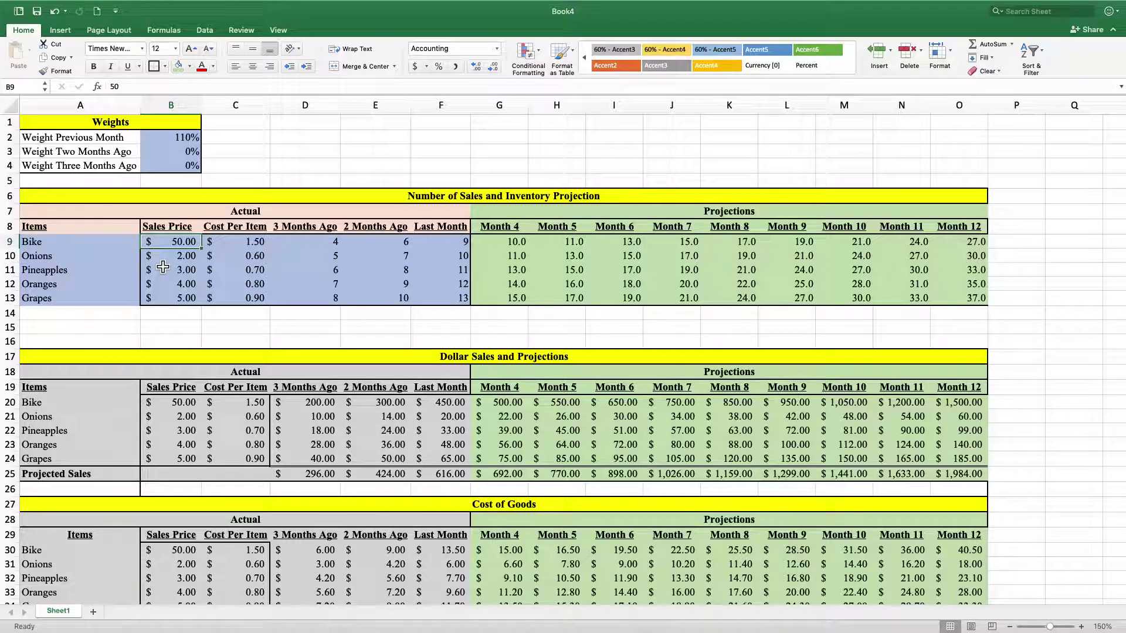
pyautogui.write('45')
pyautogui.press('Return')
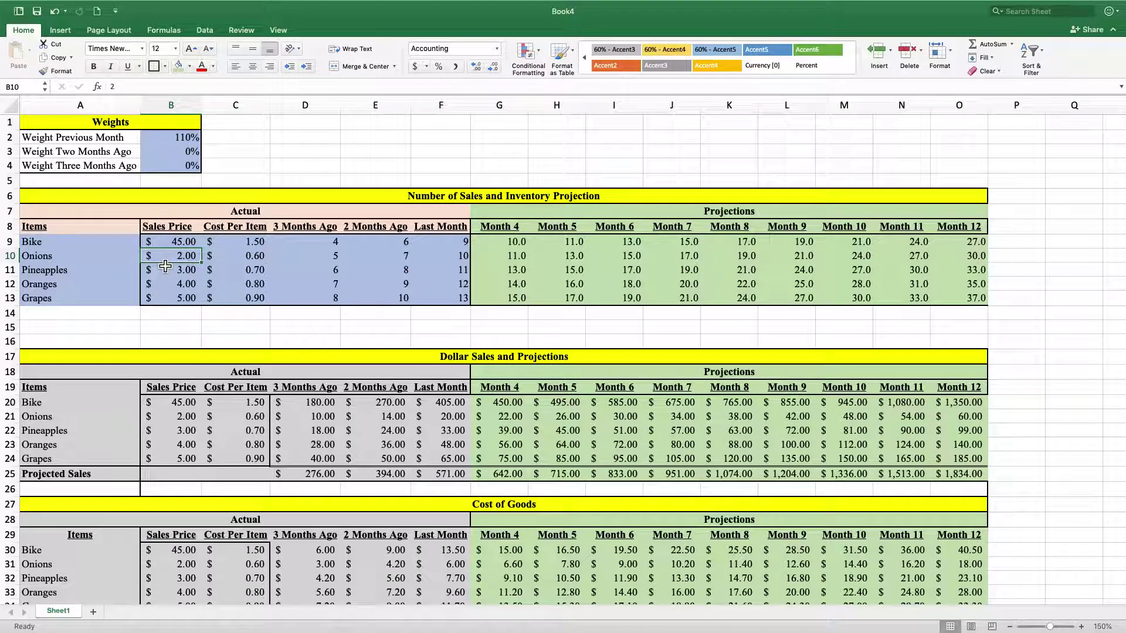
pyautogui.scroll(-10, 159, 272)
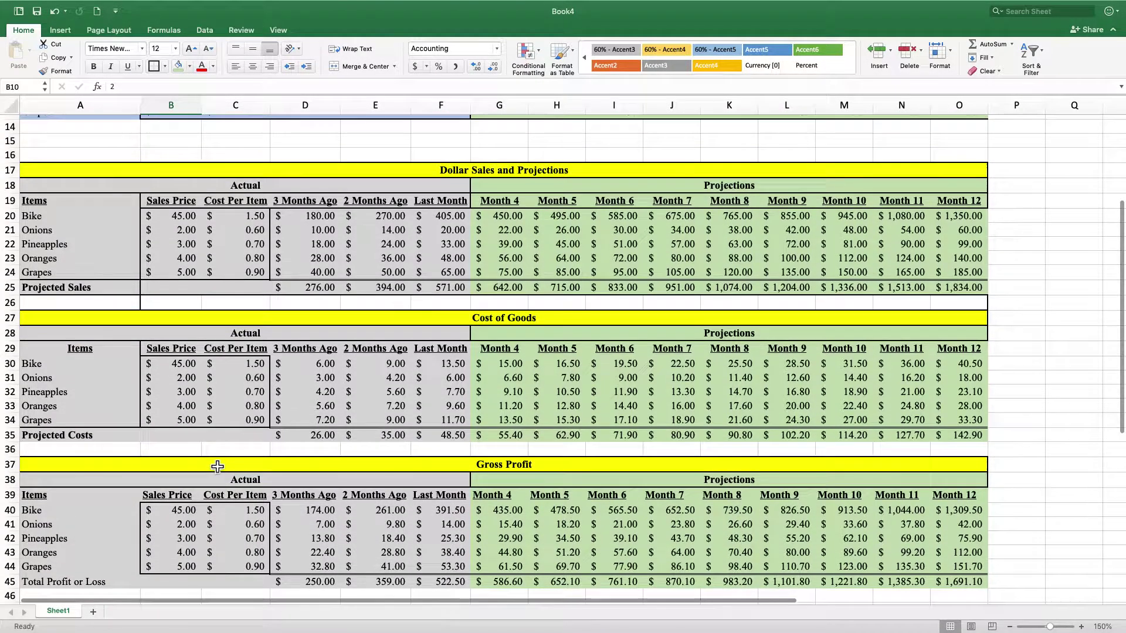
pyautogui.scroll(7, 201, 218)
pyautogui.scroll(2, 201, 218)
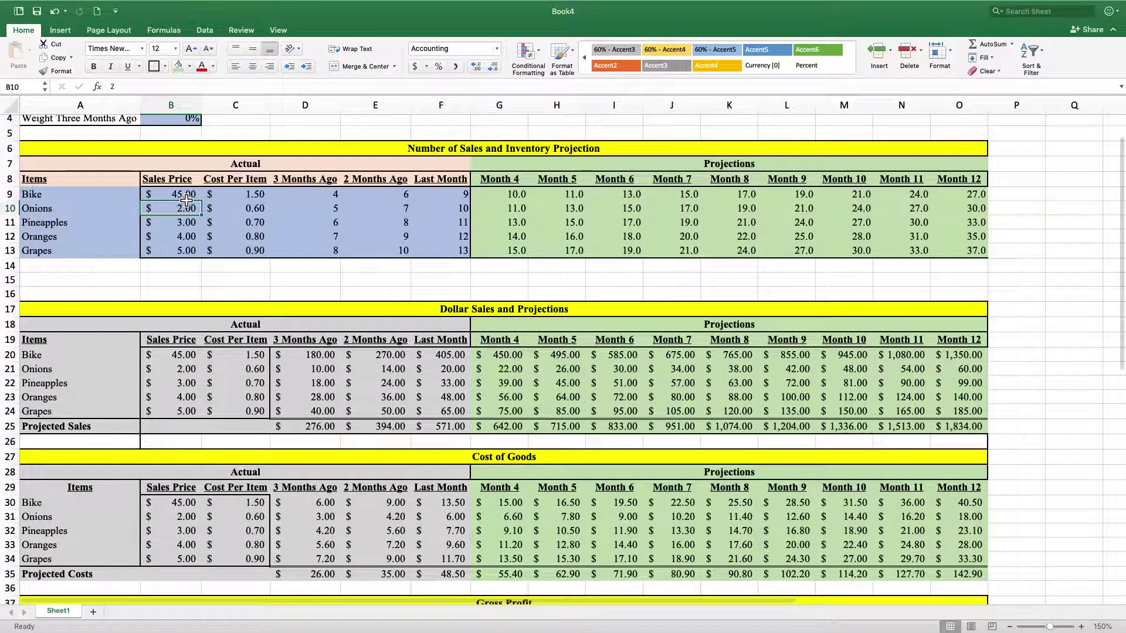
pyautogui.scroll(-15, 226, 395)
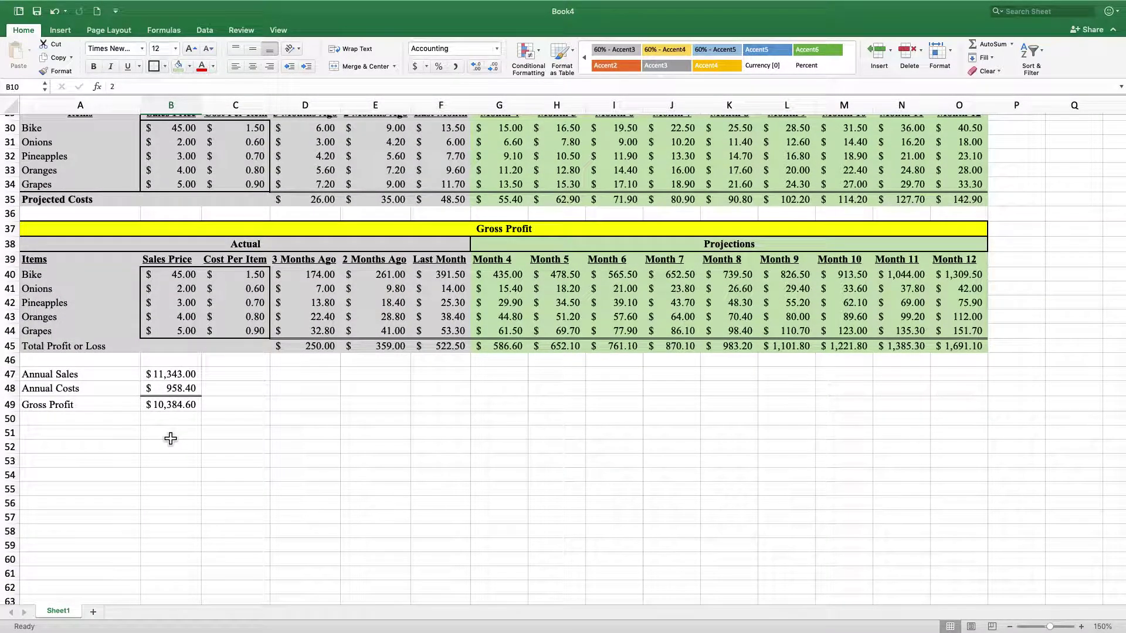
pyautogui.scroll(15, 174, 433)
pyautogui.scroll(-1, 173, 434)
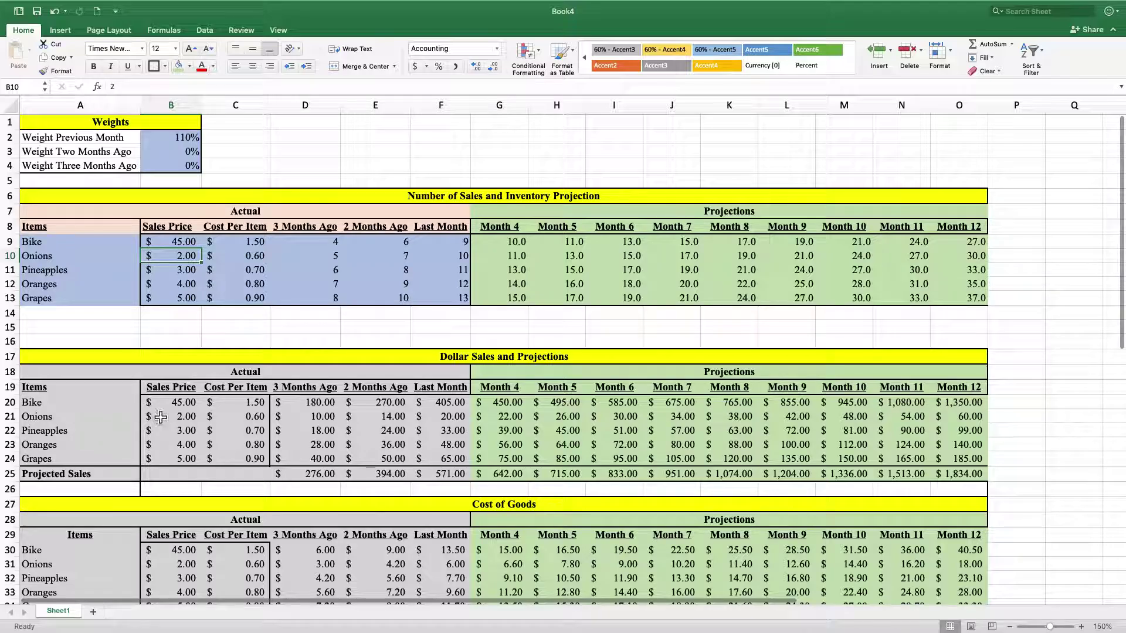